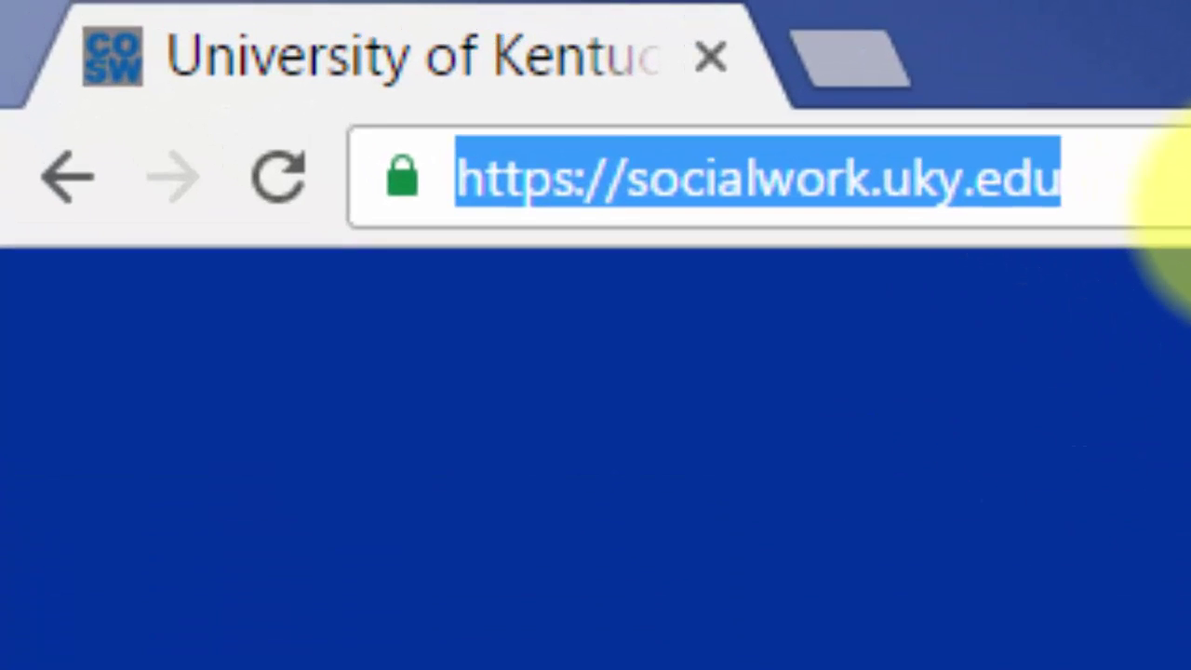
# Step: Go to uky.zoom.us and log in with the already filled-in LinkBlue account credentials
pyautogui.write('u')
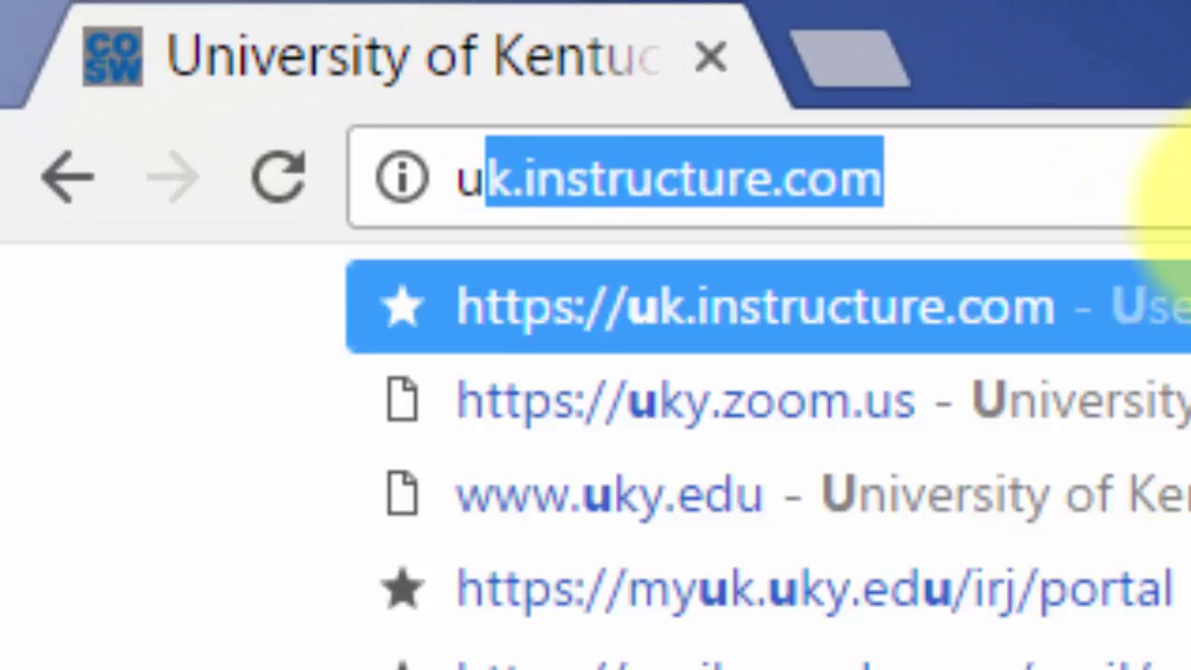
pyautogui.write('ky.zoom.us')
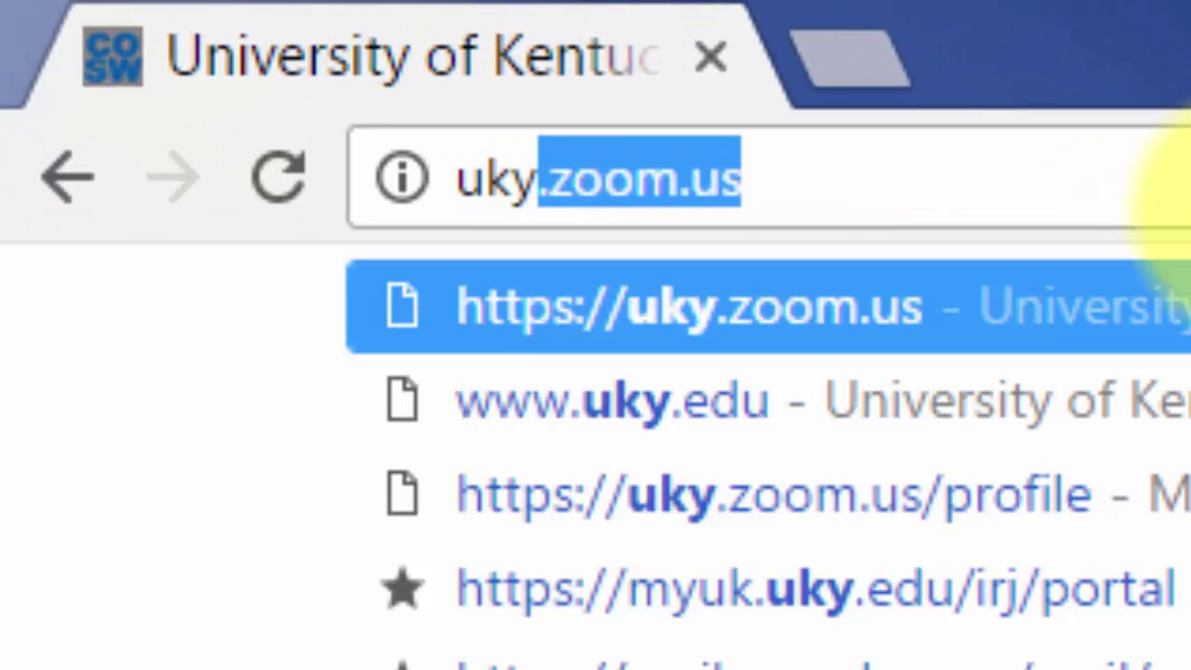
pyautogui.press('Return')
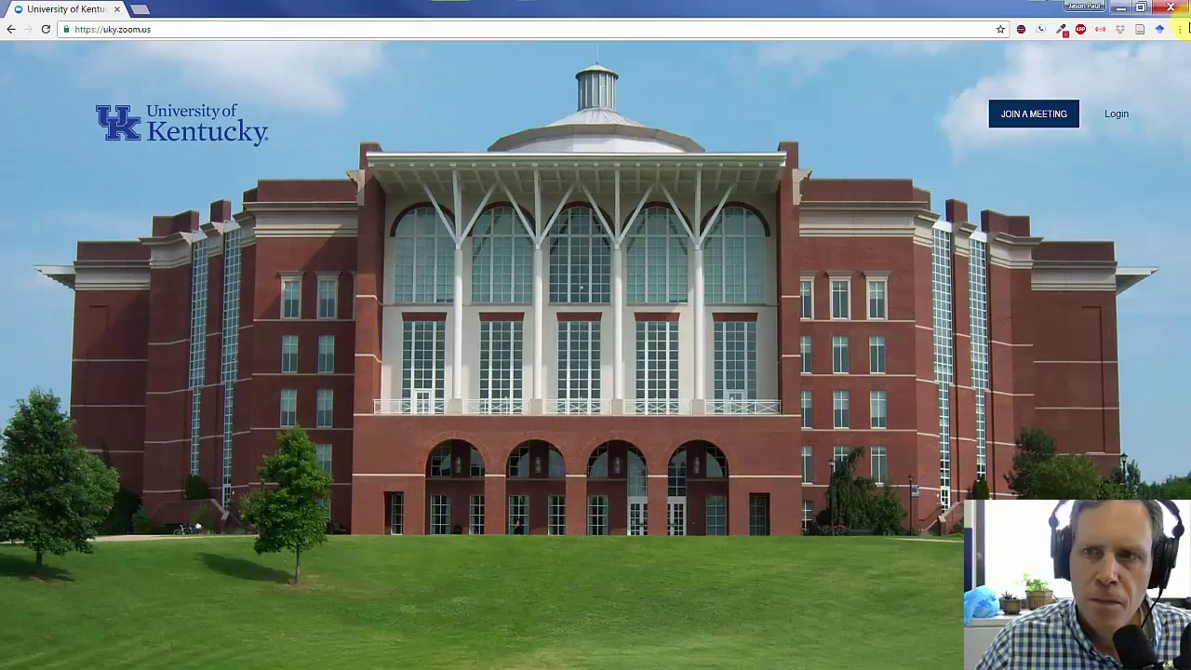
pyautogui.click(1117, 113)
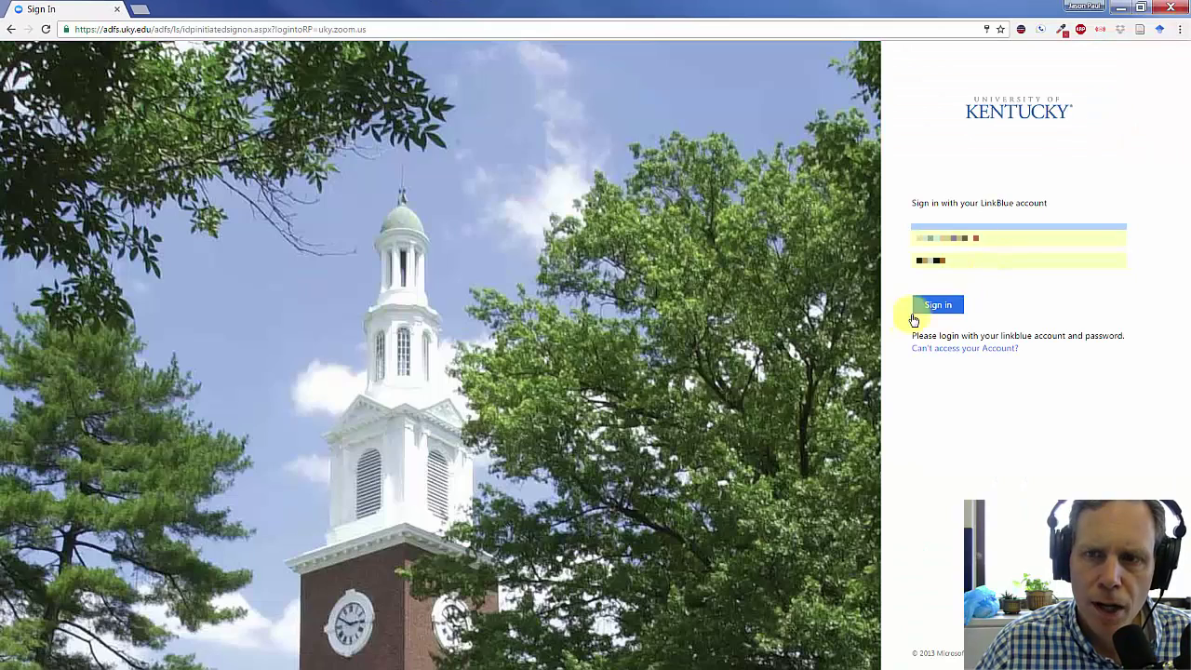
pyautogui.click(944, 309)
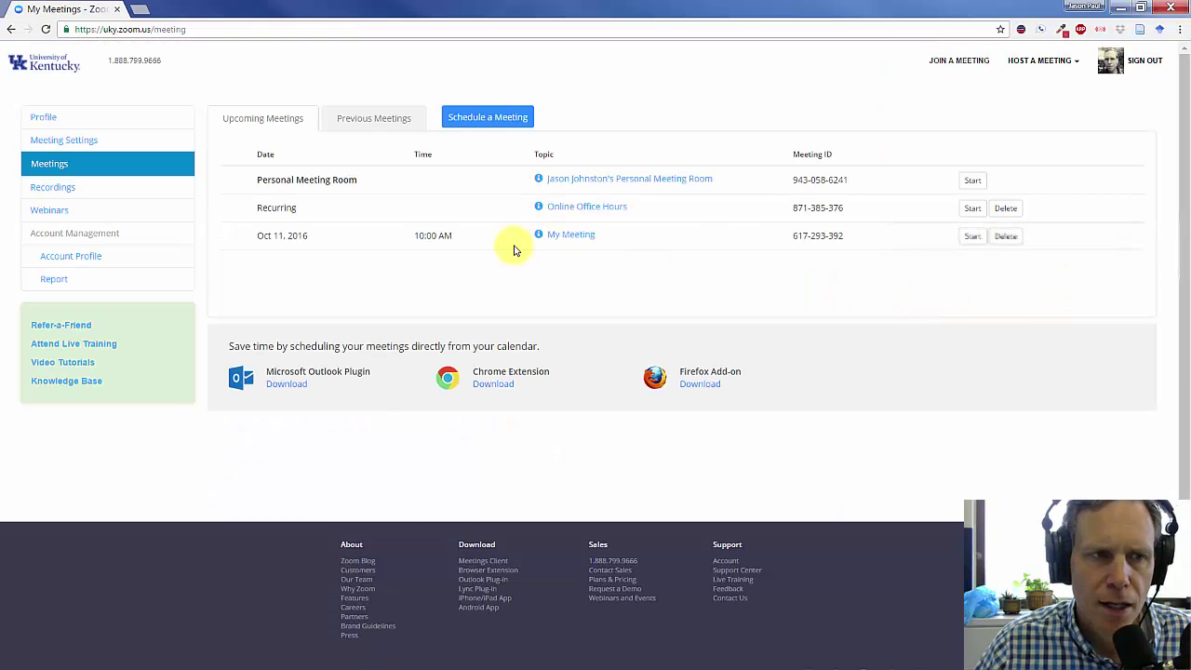
# Step: Review the account's profile details and meeting settings, and return to the meetings list
pyautogui.click(53, 121)
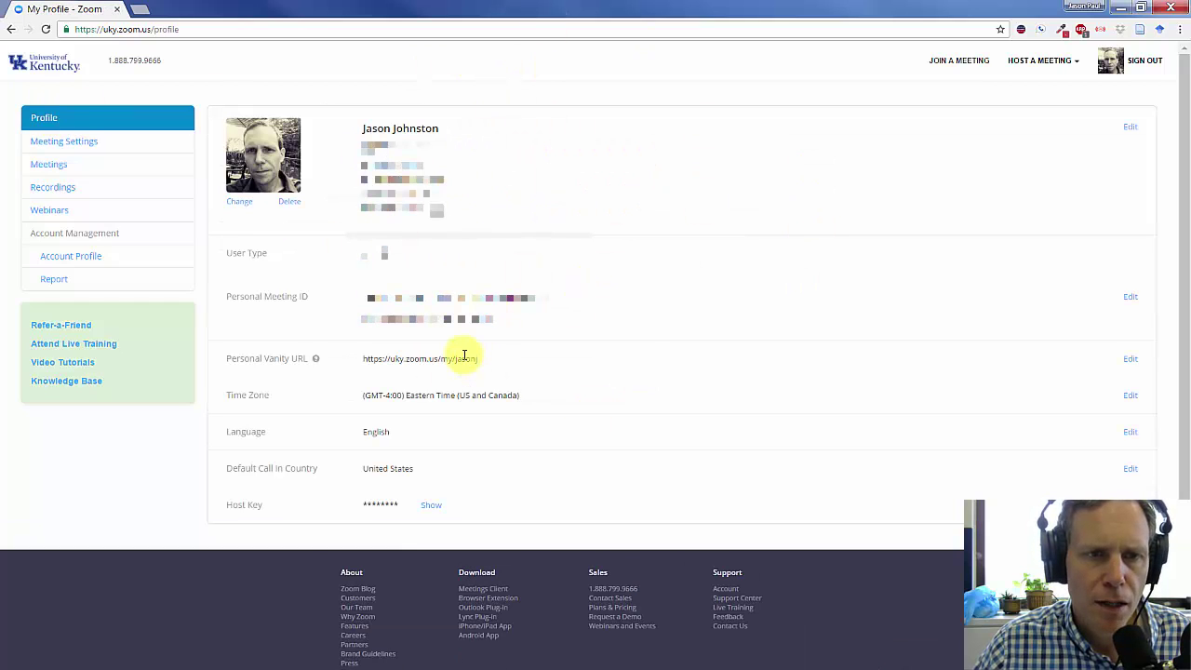
pyautogui.click(136, 145)
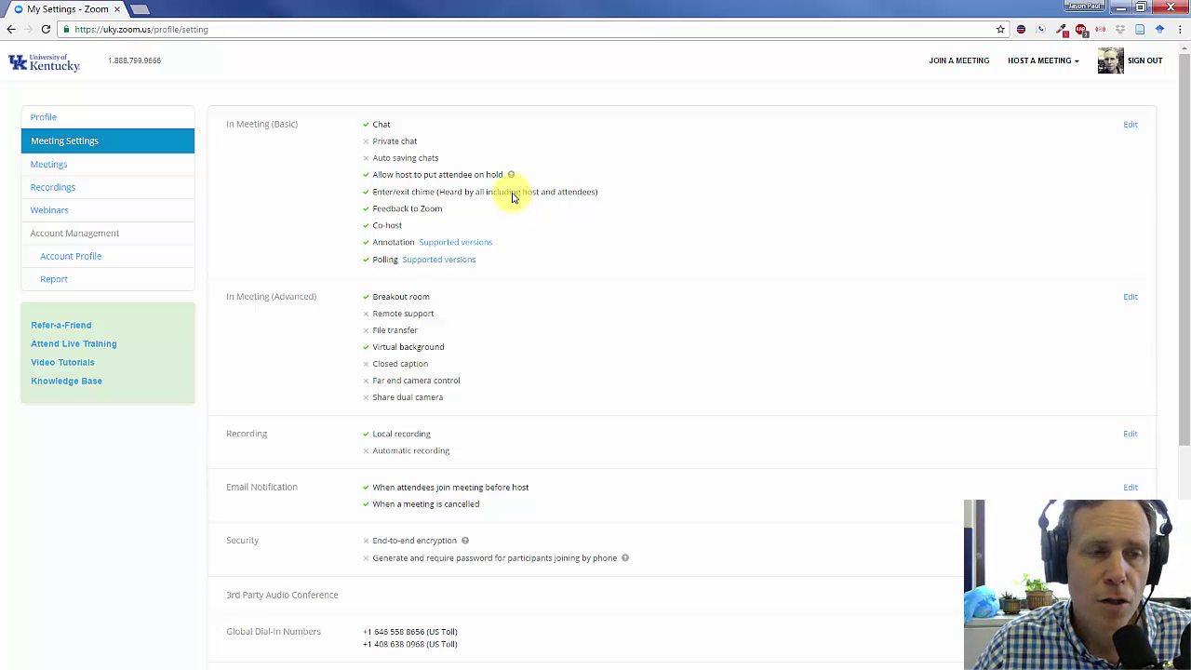
pyautogui.click(105, 174)
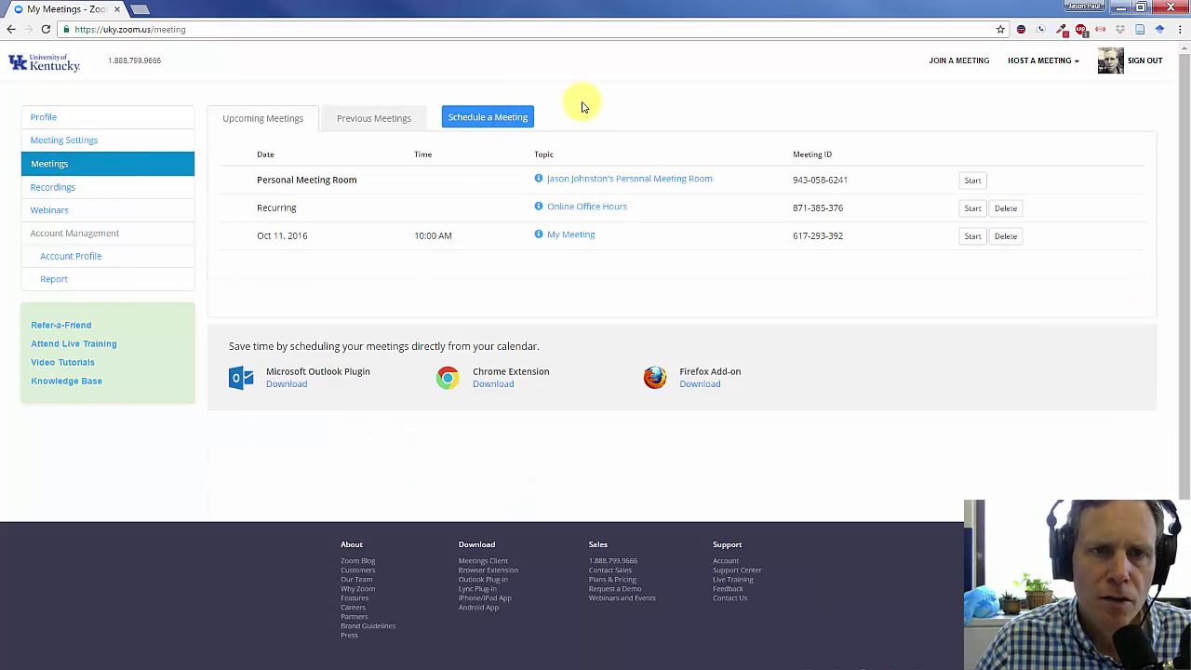
# Step: Schedule a recurring meeting with the topic "Zoom Demo" and participants muted upon entry
pyautogui.click(508, 117)
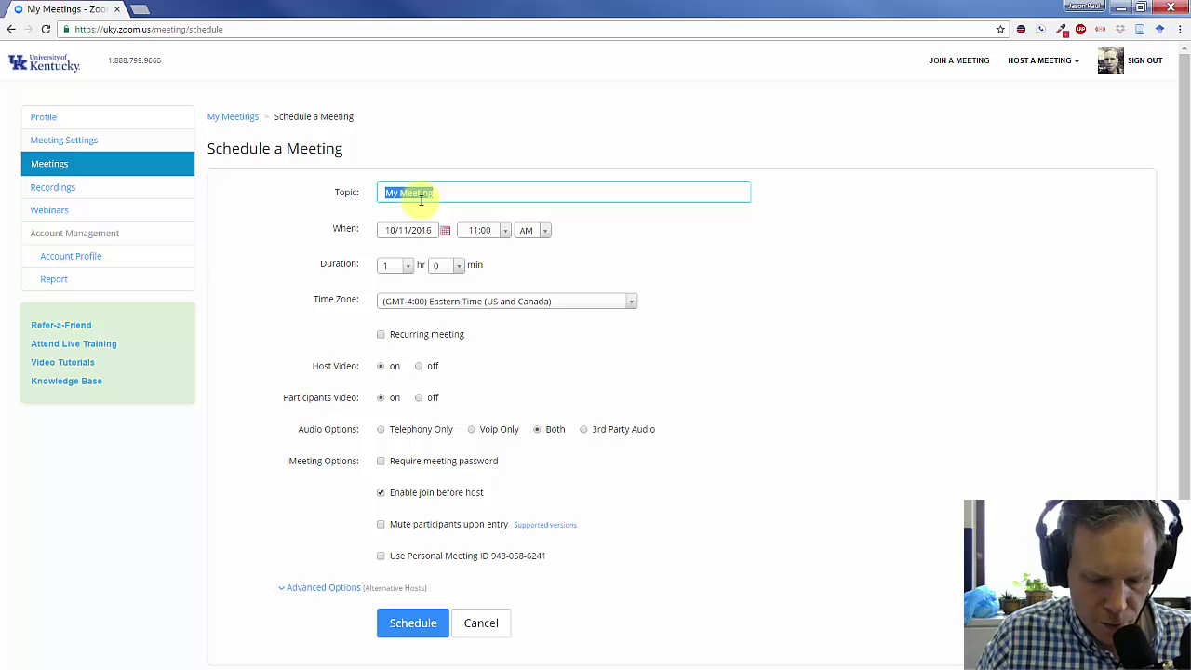
pyautogui.write('Zoom Demo')
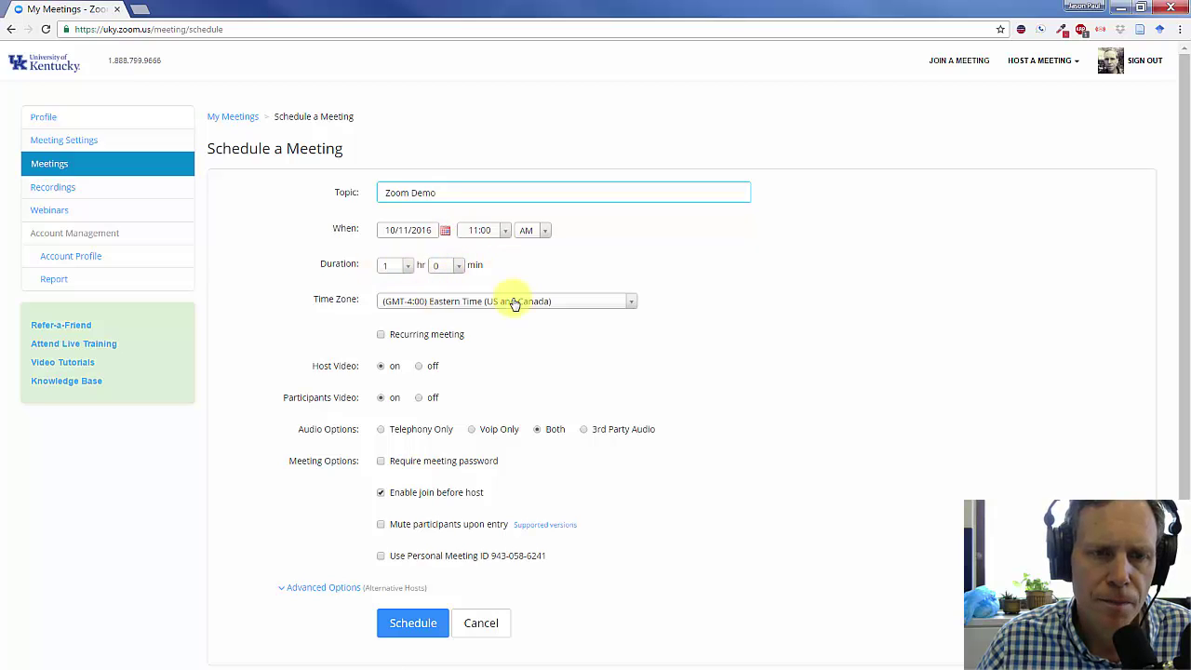
pyautogui.click(381, 335)
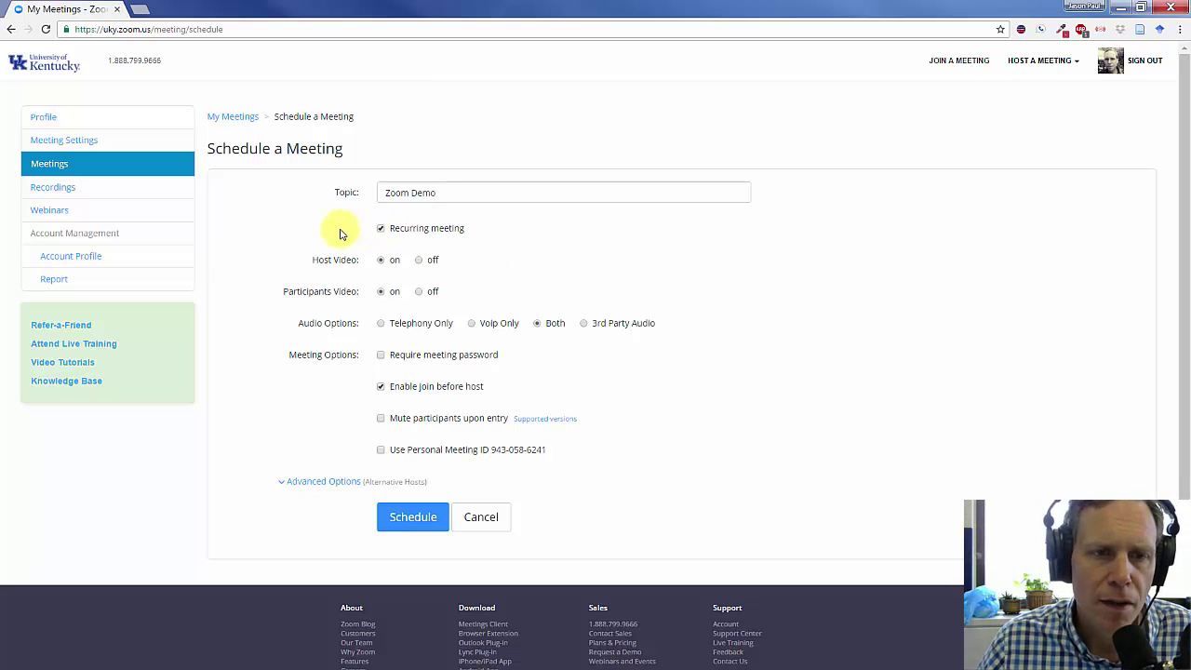
pyautogui.click(381, 228)
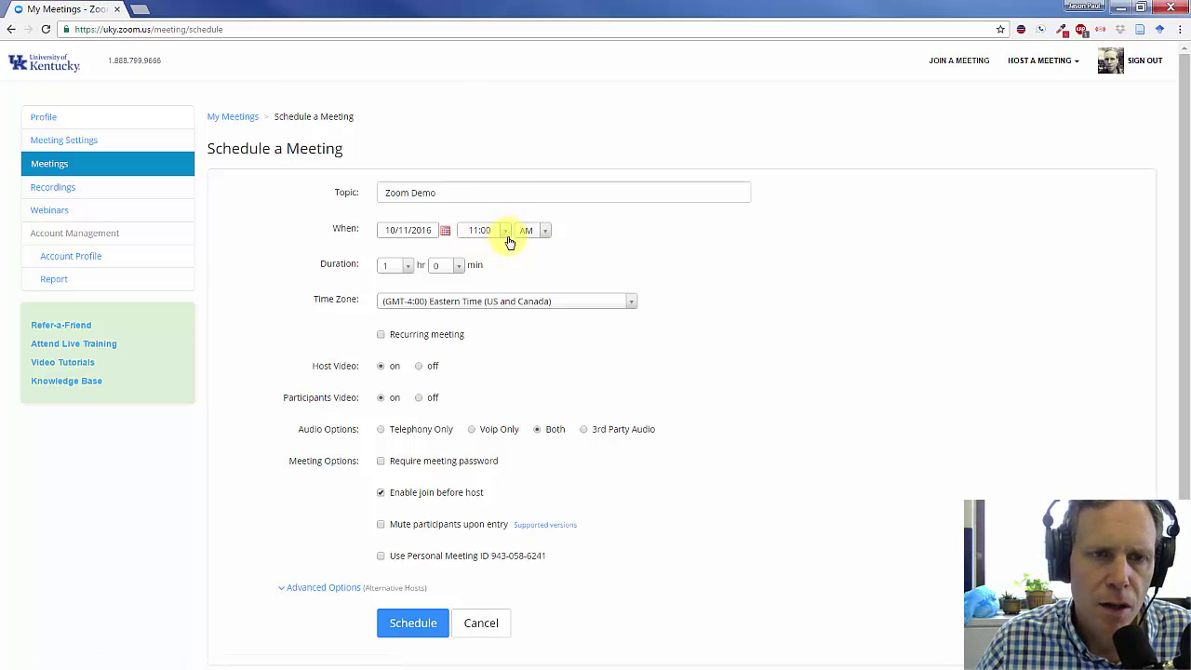
pyautogui.click(380, 336)
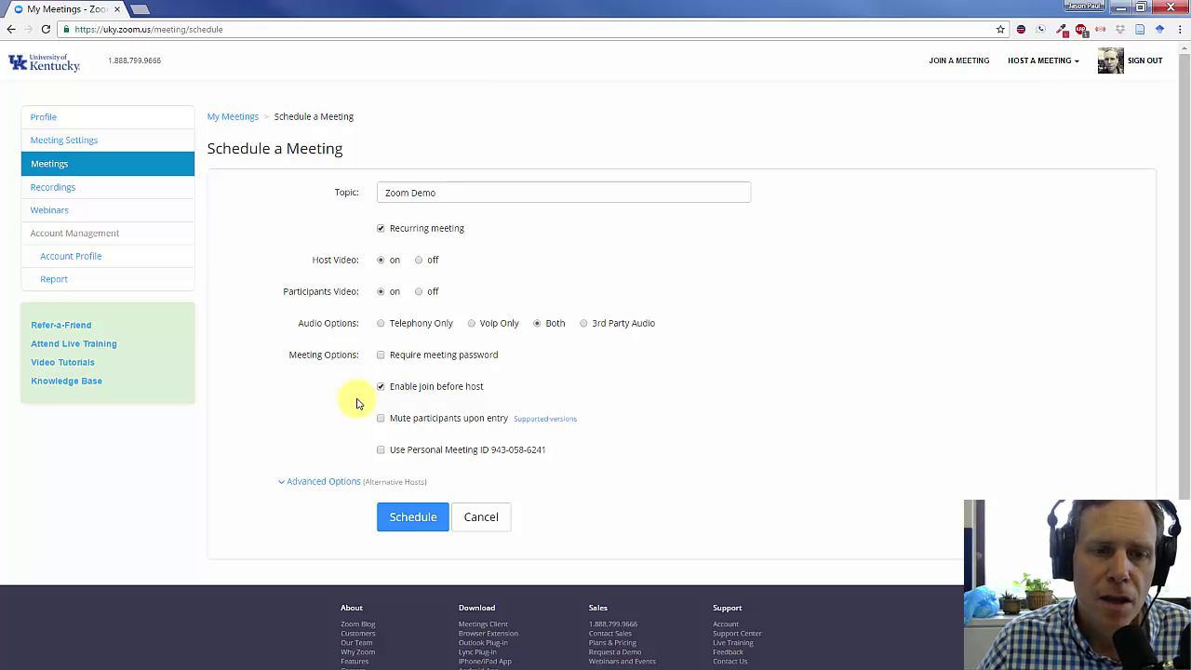
pyautogui.click(381, 418)
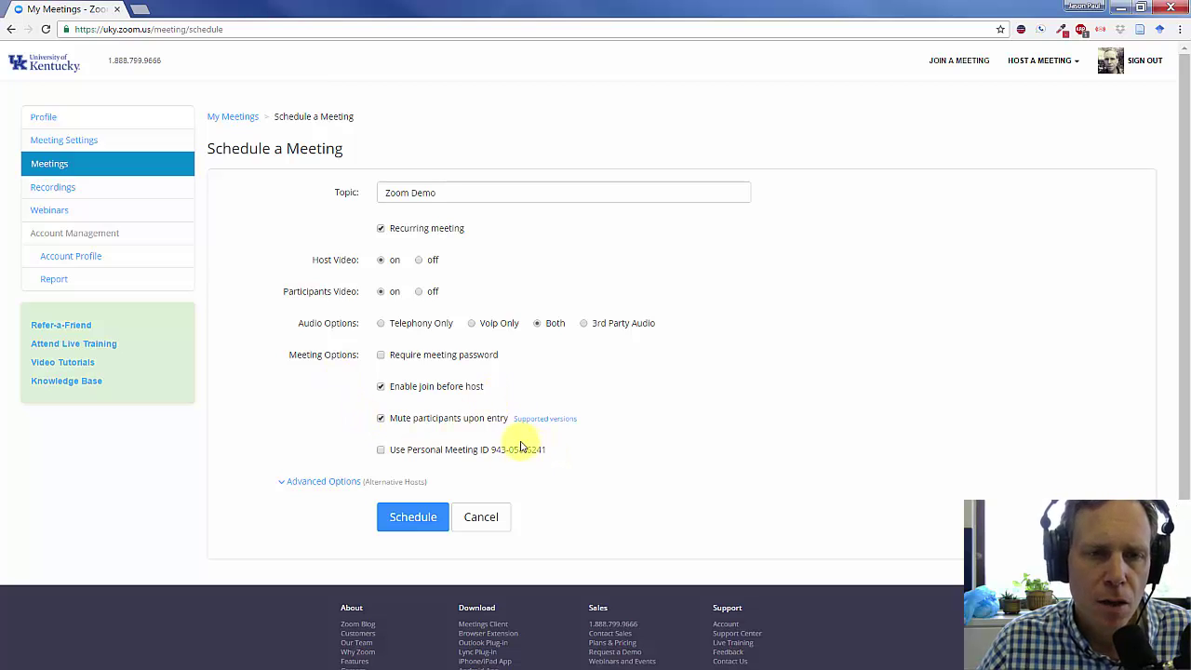
pyautogui.click(415, 518)
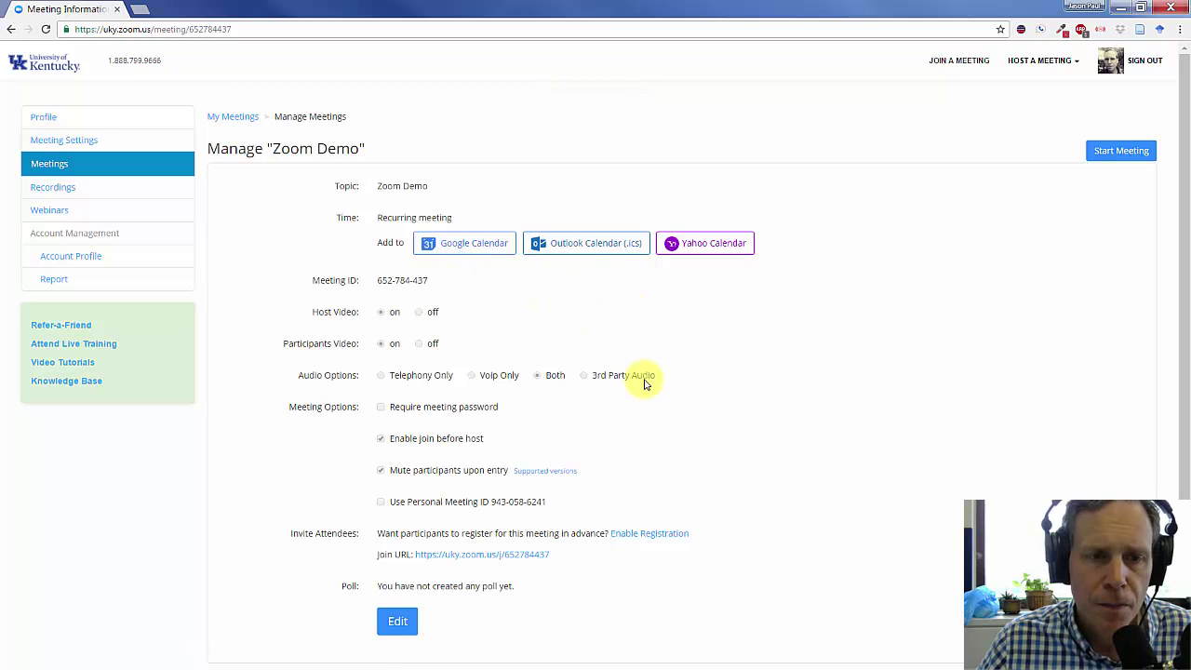
# Step: View the invitation for the Zoom Demo meeting, select its entire text and close it
pyautogui.scroll(-1, 644, 383)
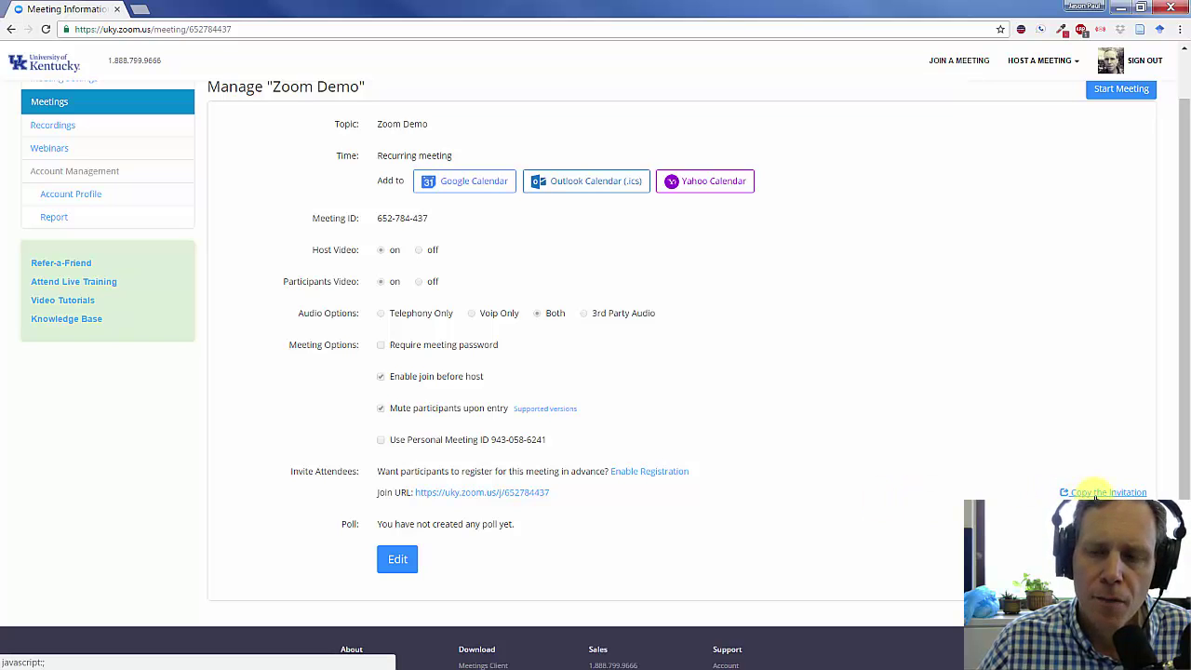
pyautogui.click(1098, 493)
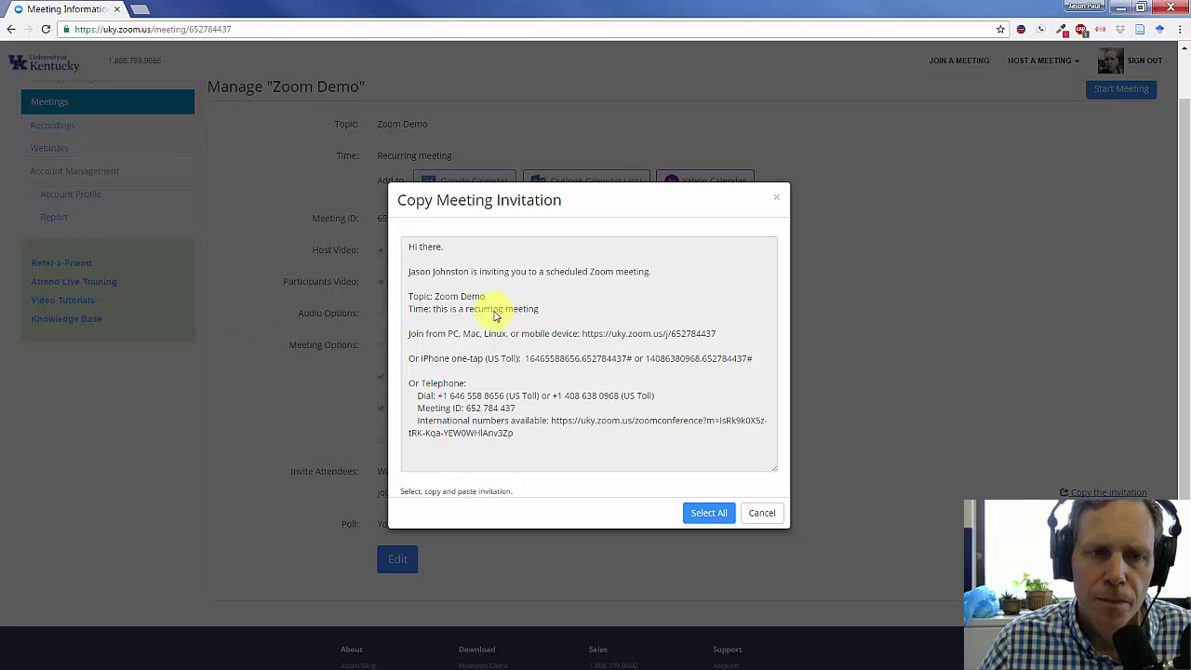
pyautogui.click(486, 308)
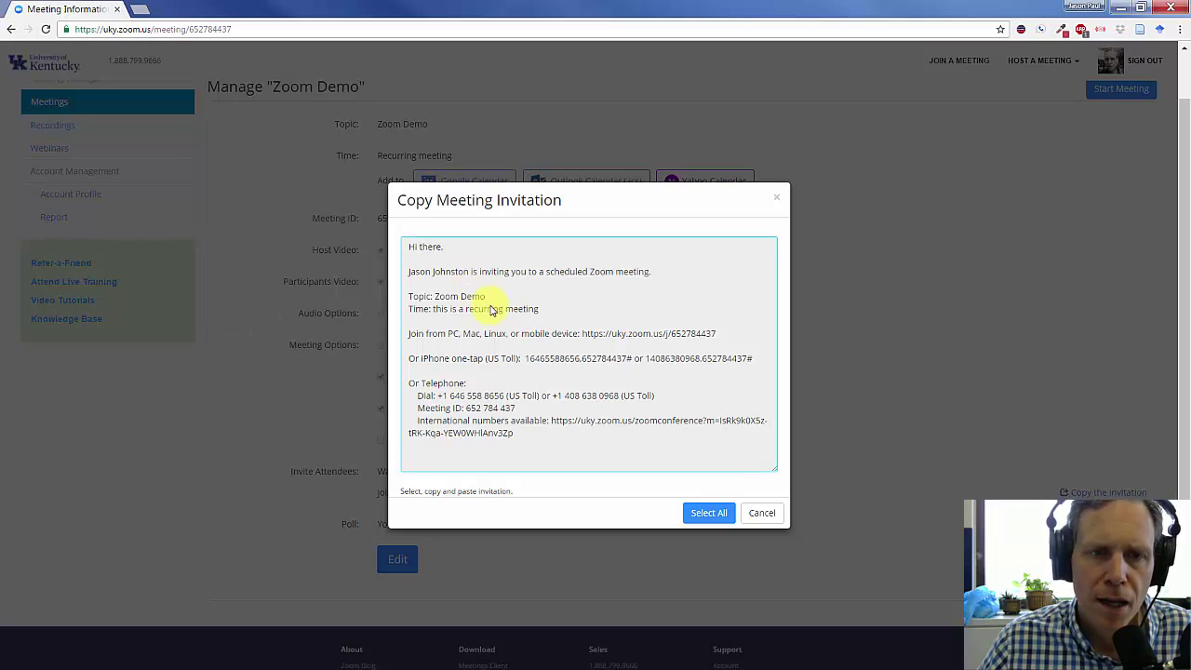
pyautogui.click(708, 513)
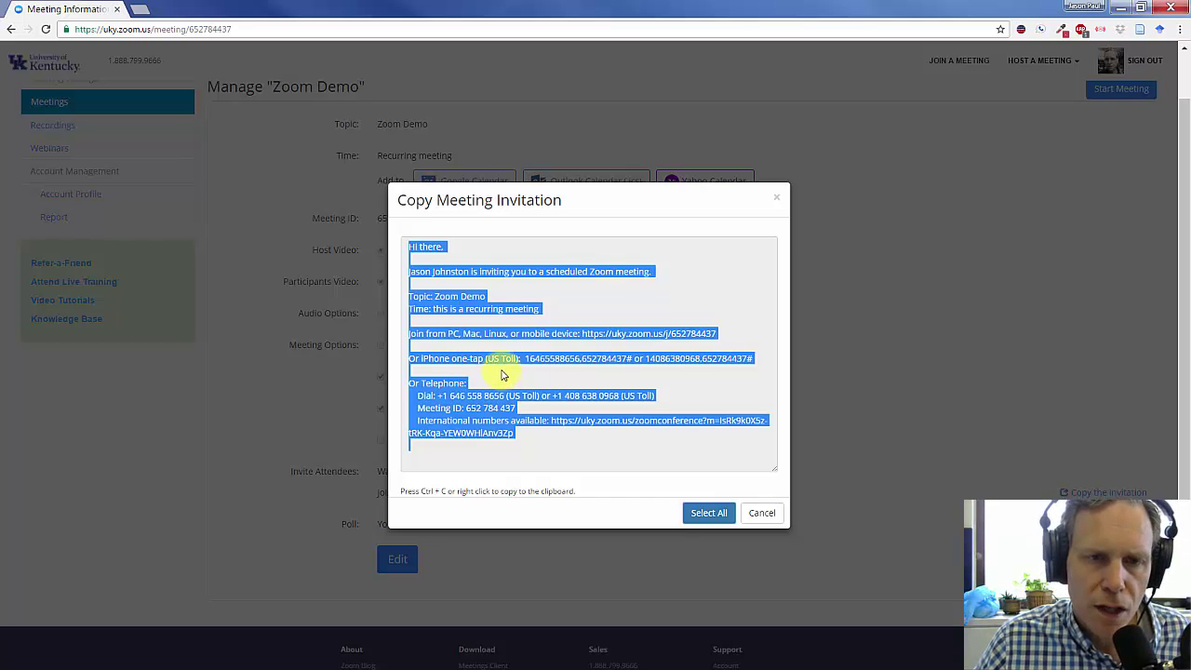
pyautogui.click(762, 515)
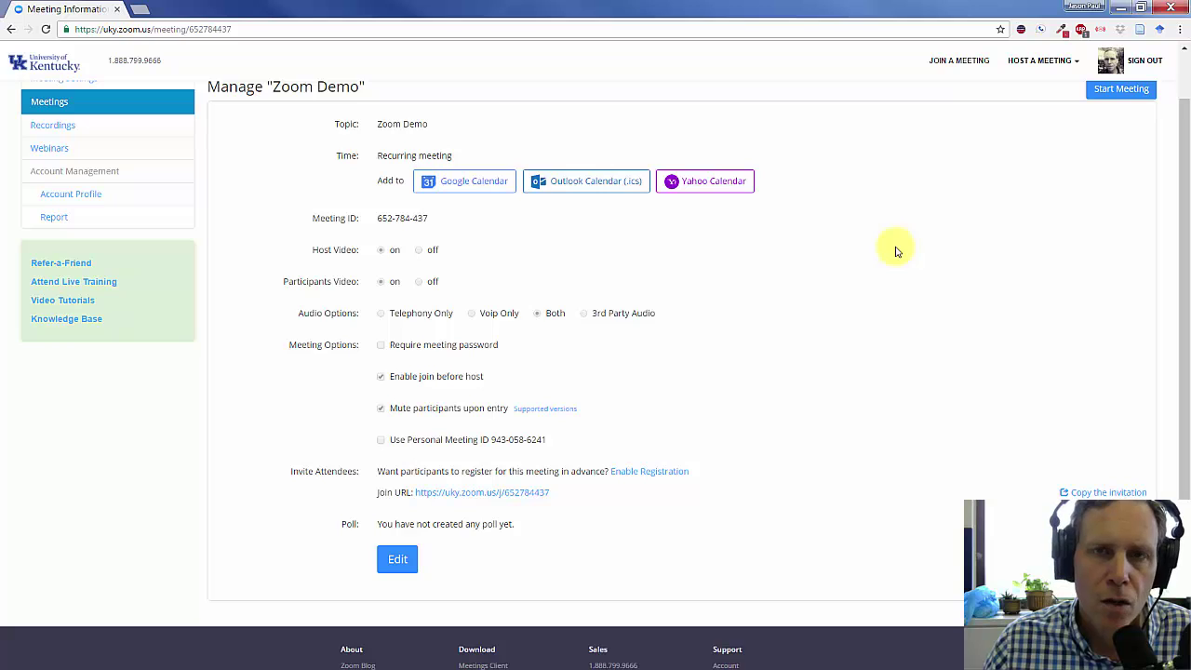
# Step: Start the Zoom Demo meeting and join its audio conference by computer
pyautogui.click(1136, 97)
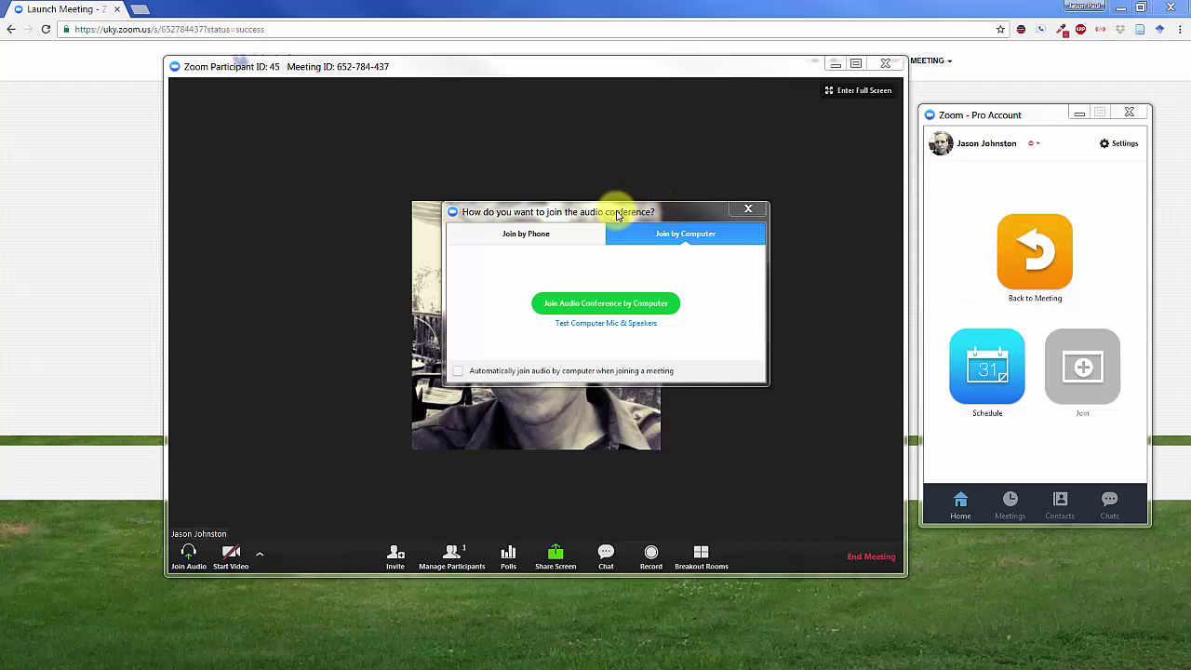
pyautogui.moveTo(617, 215); pyautogui.dragTo(614, 245)
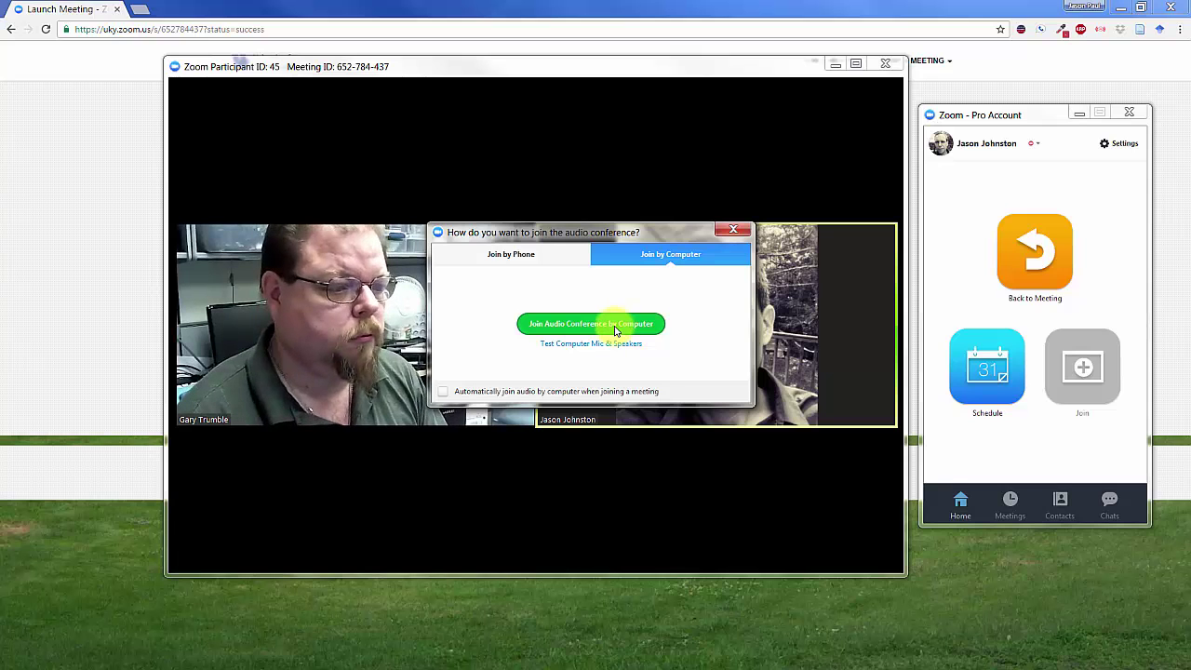
pyautogui.click(613, 326)
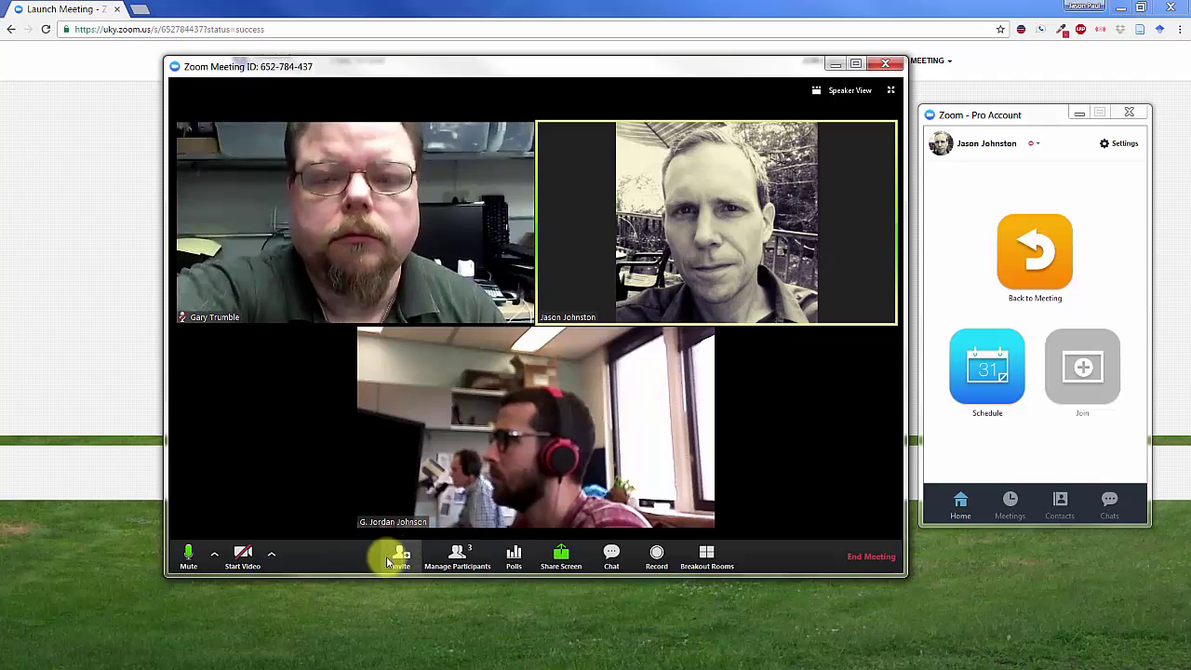
# Step: Turn on the host's camera video and check the available microphone and speaker devices
pyautogui.click(241, 554)
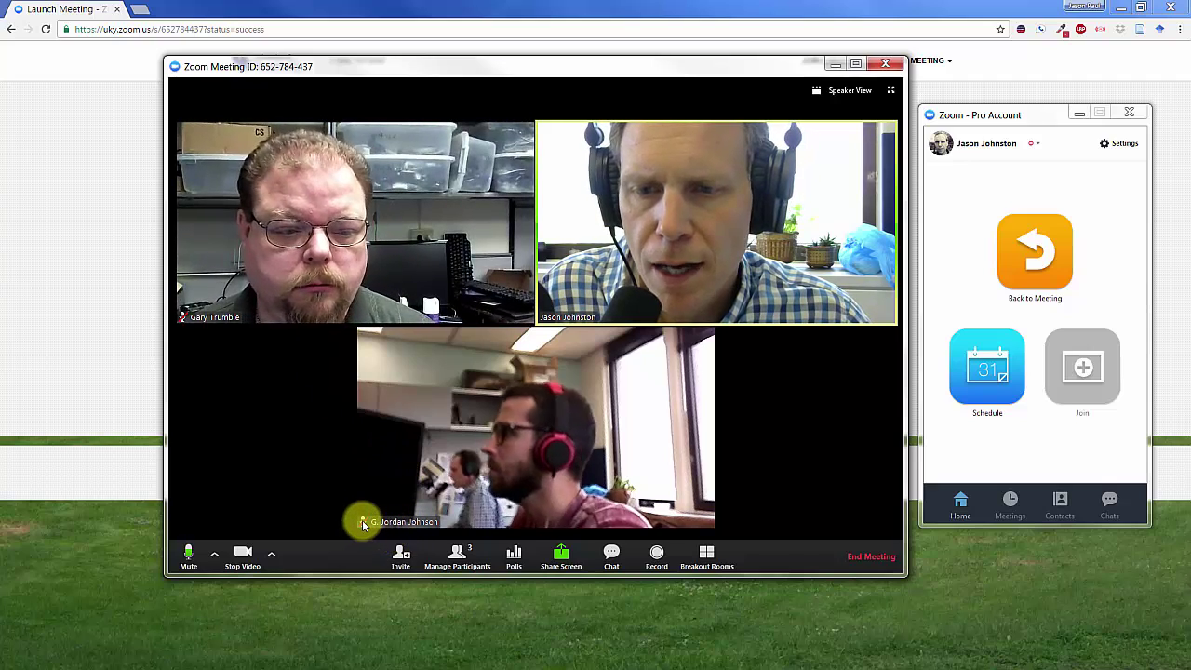
pyautogui.click(212, 555)
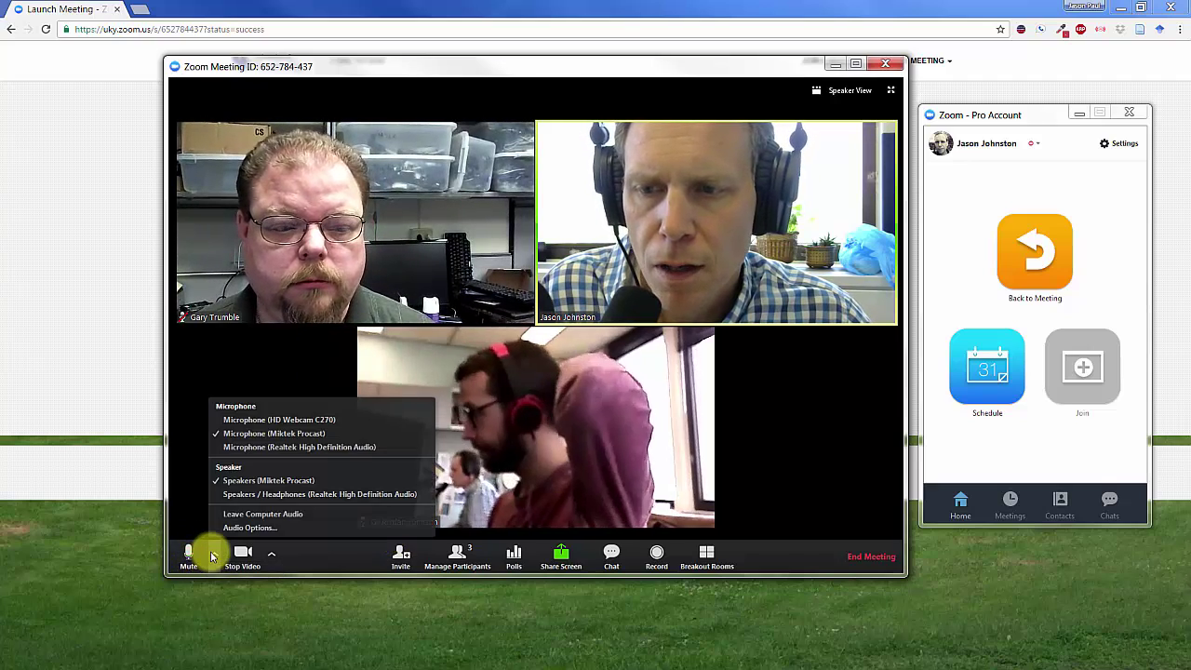
pyautogui.click(359, 557)
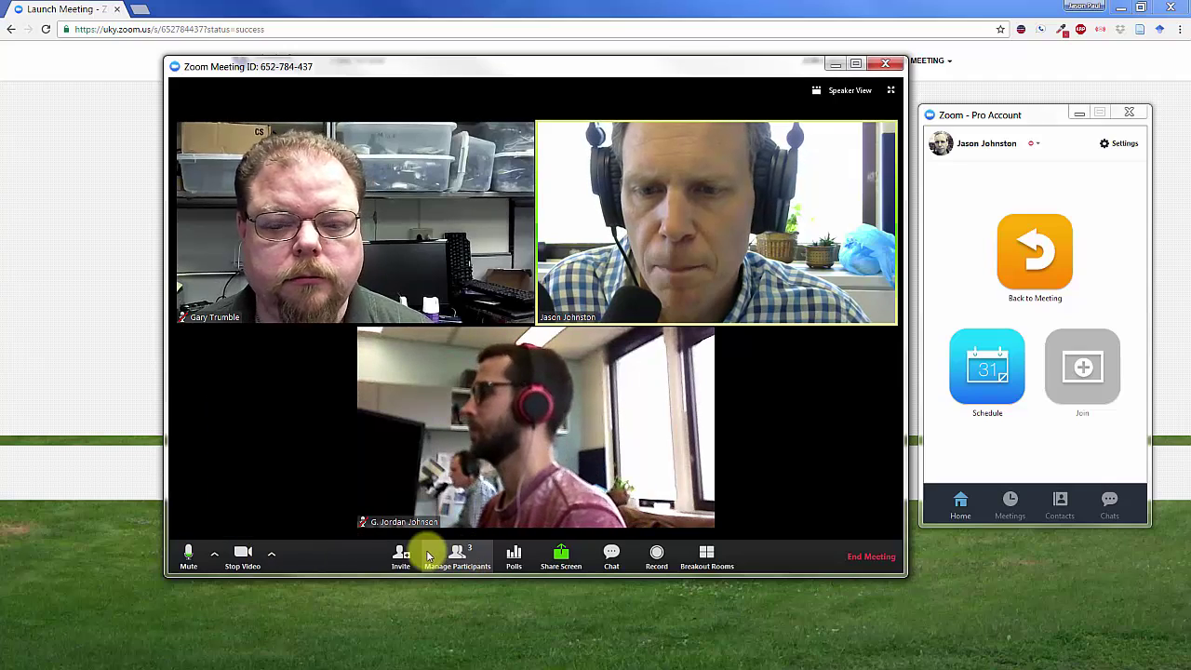
# Step: Show the participants list and unmute both of the other attendees
pyautogui.click(457, 555)
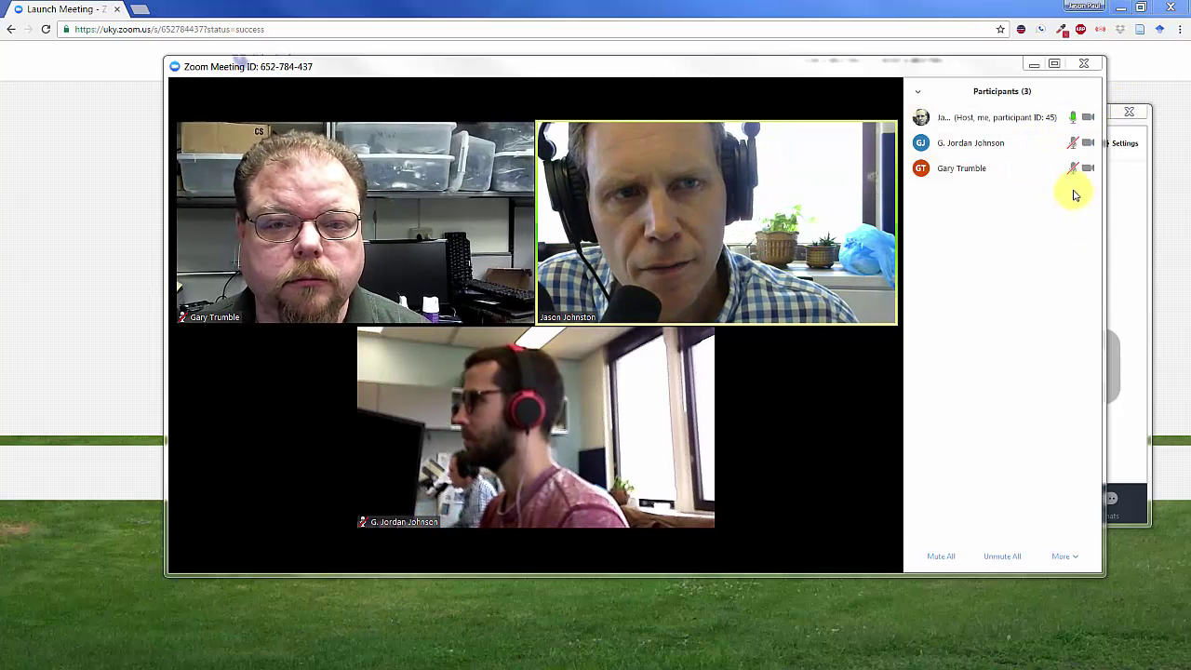
pyautogui.moveTo(1093, 177)
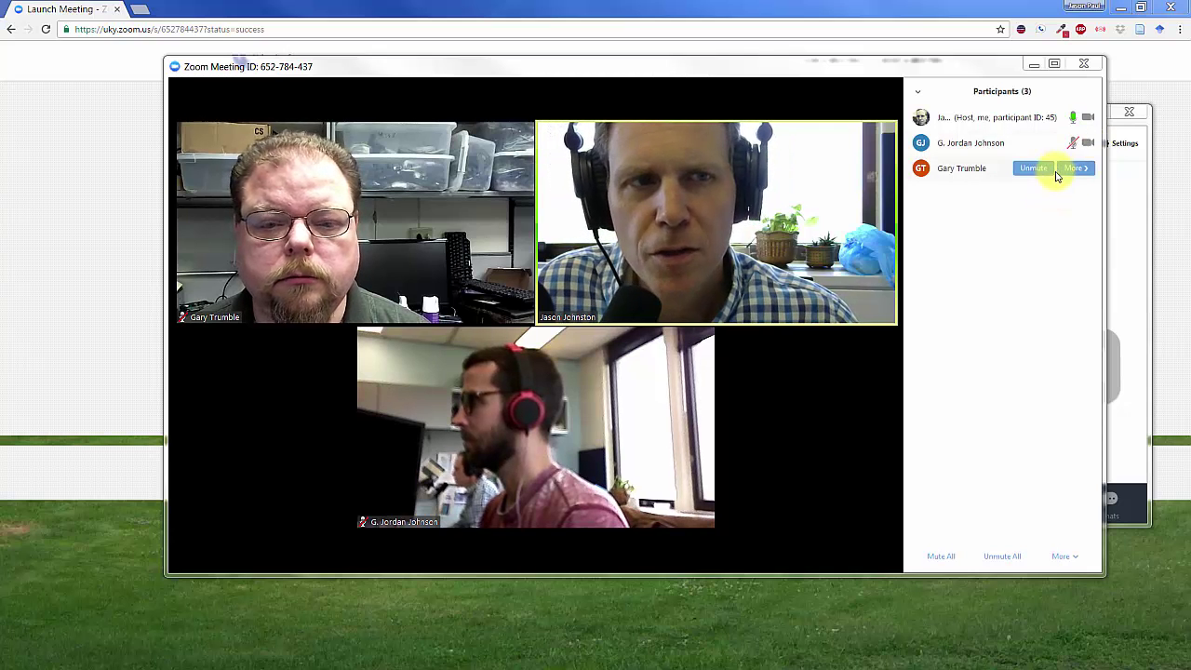
pyautogui.moveTo(1075, 146)
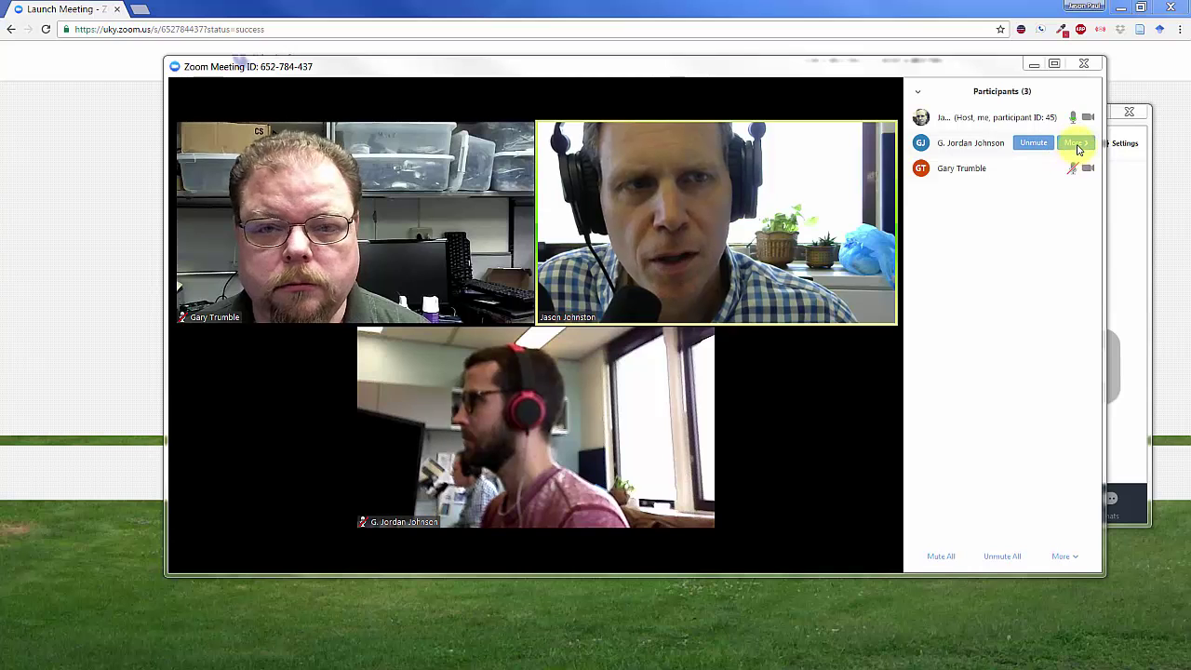
pyautogui.click(1047, 146)
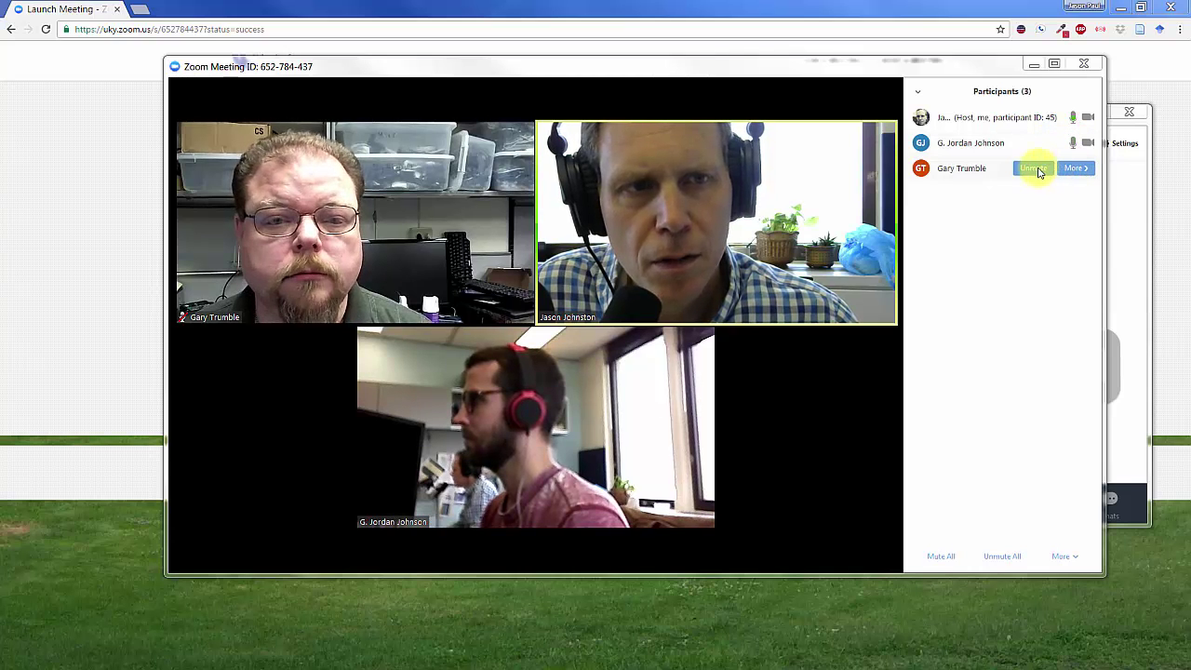
pyautogui.click(1035, 168)
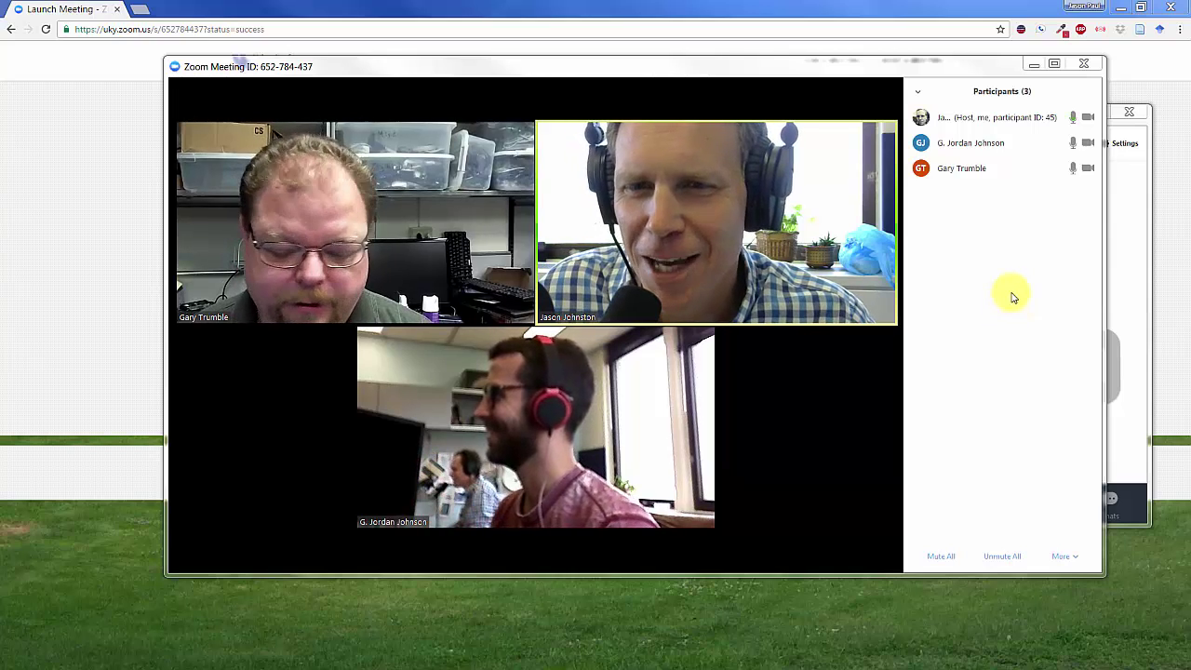
# Step: Switch the meeting layout to Speaker View and back to Gallery View
pyautogui.moveTo(814, 351)
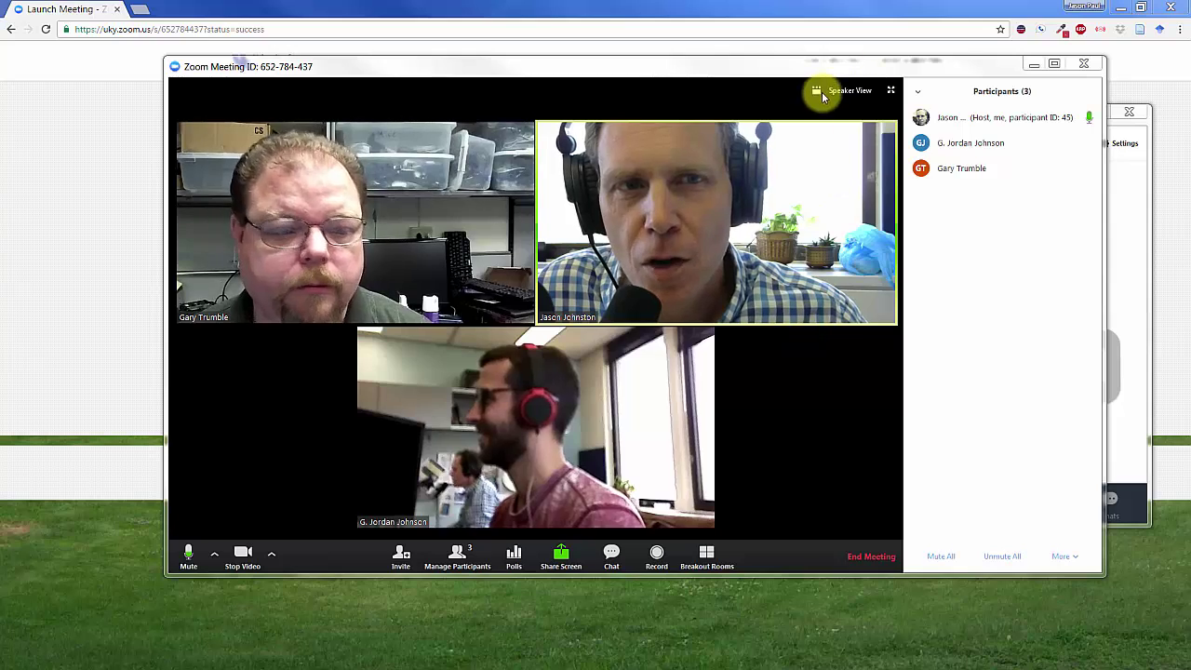
pyautogui.click(850, 90)
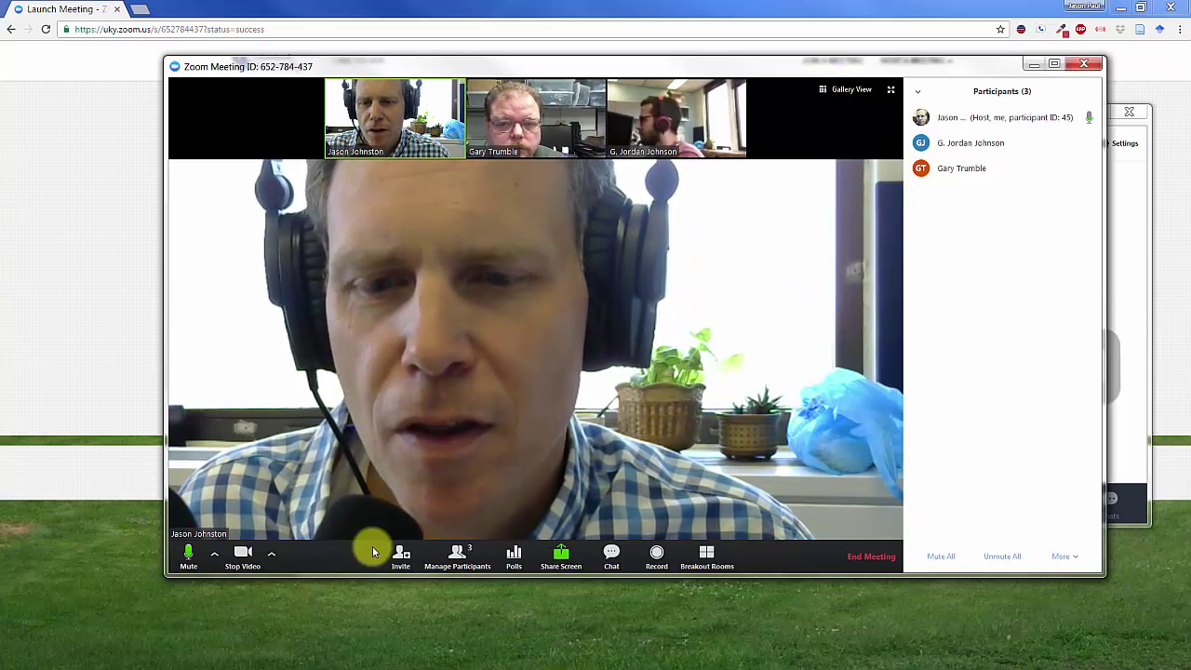
pyautogui.click(845, 91)
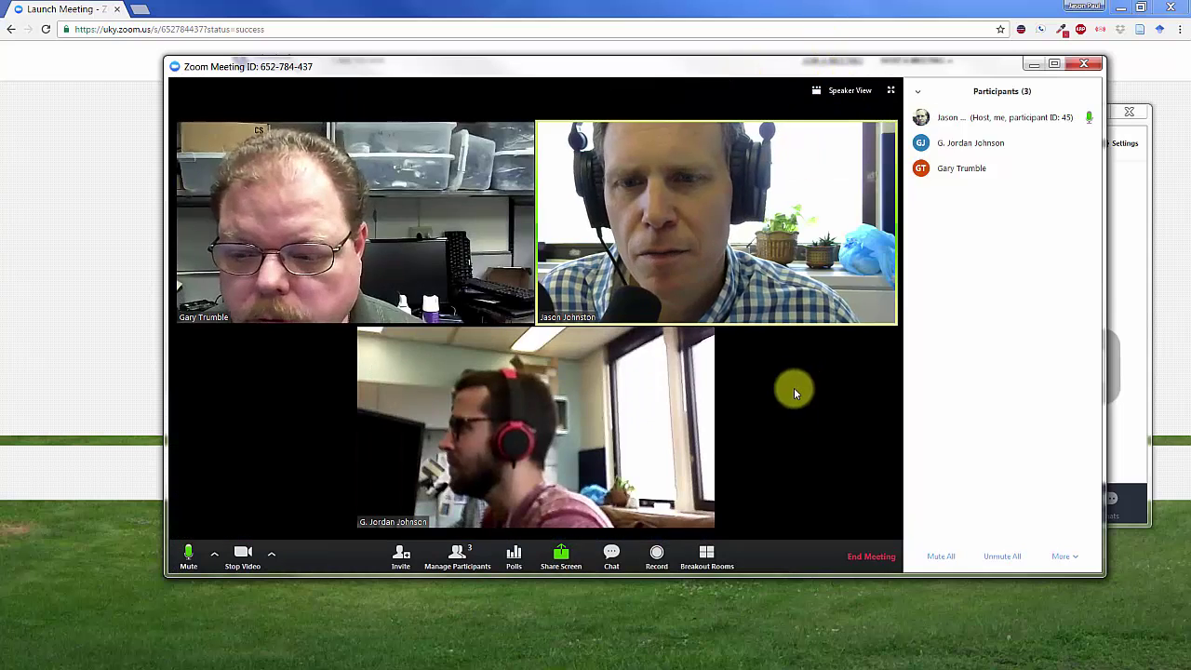
# Step: Review the options for inviting people to the meeting by email and by IM, and dismiss the invitation window
pyautogui.click(402, 556)
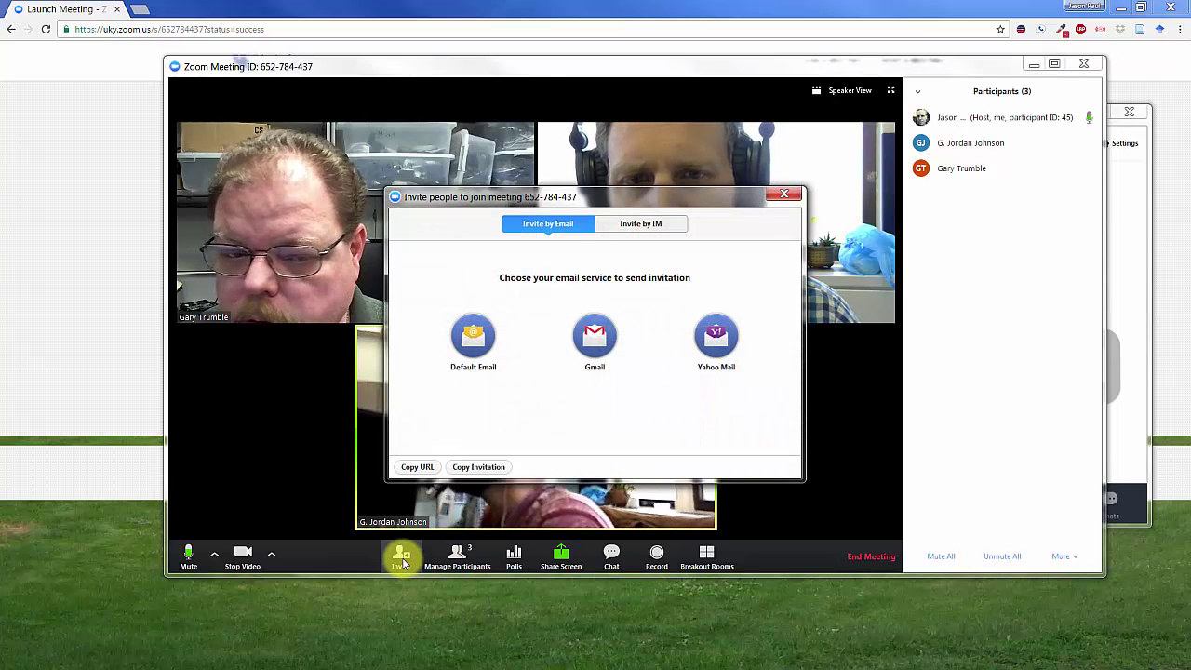
pyautogui.click(639, 226)
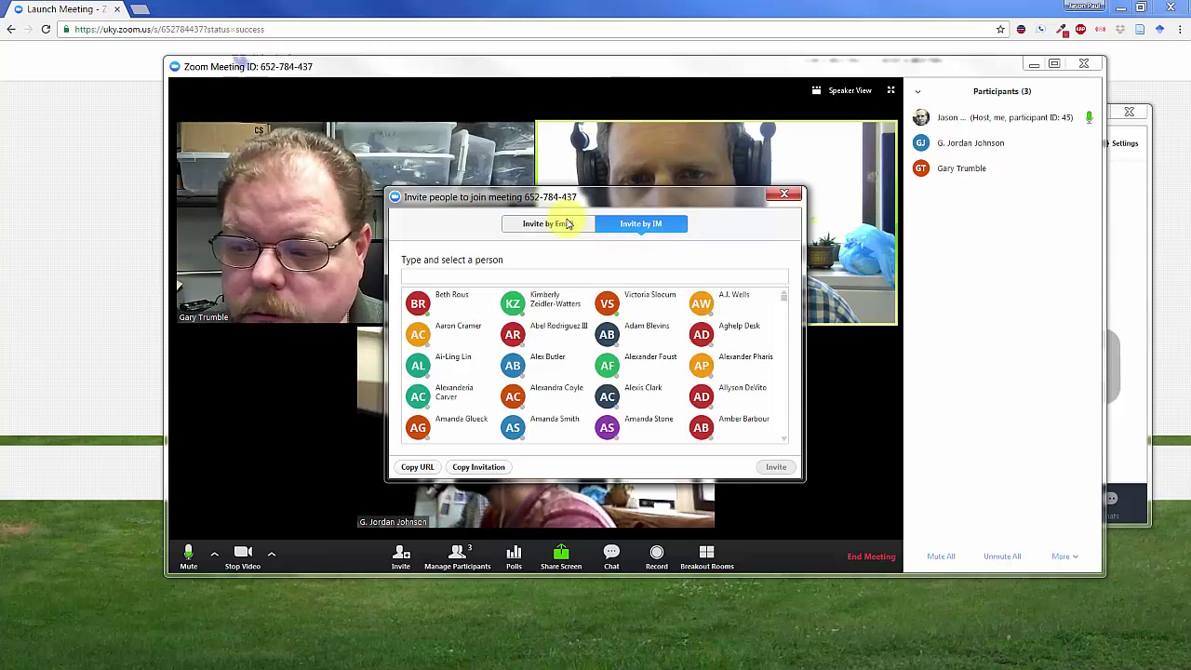
pyautogui.click(558, 229)
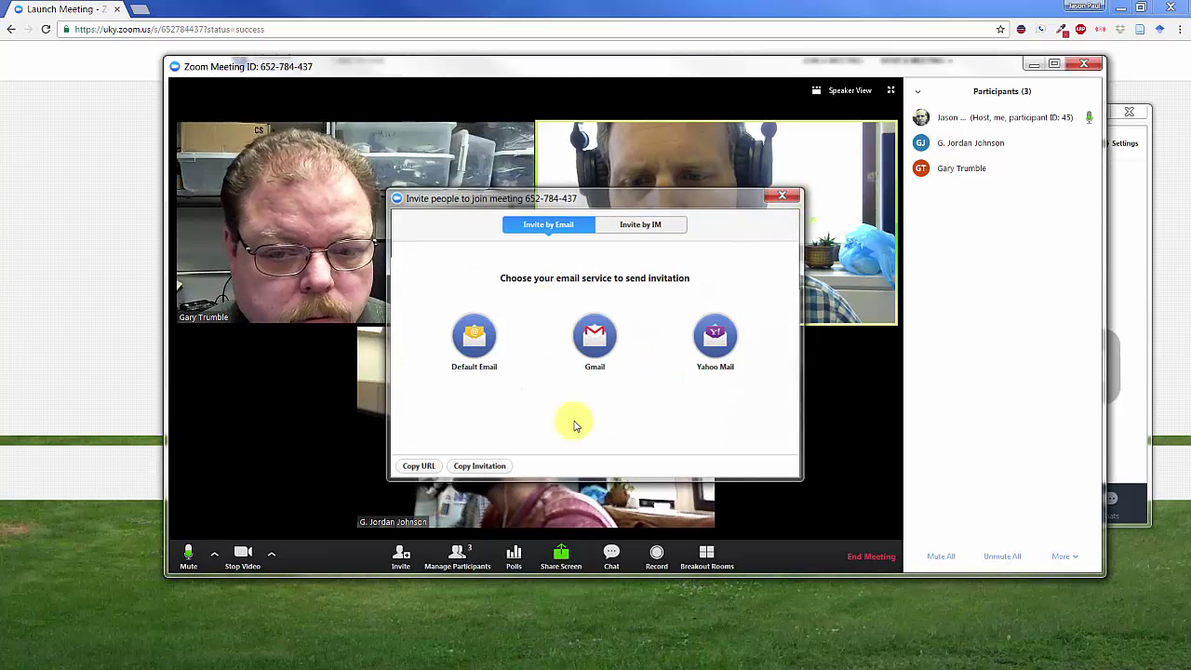
pyautogui.press('Escape')
# Step: Hide and reshow the participants list, and review the host's additional options for the first attendee
pyautogui.click(460, 557)
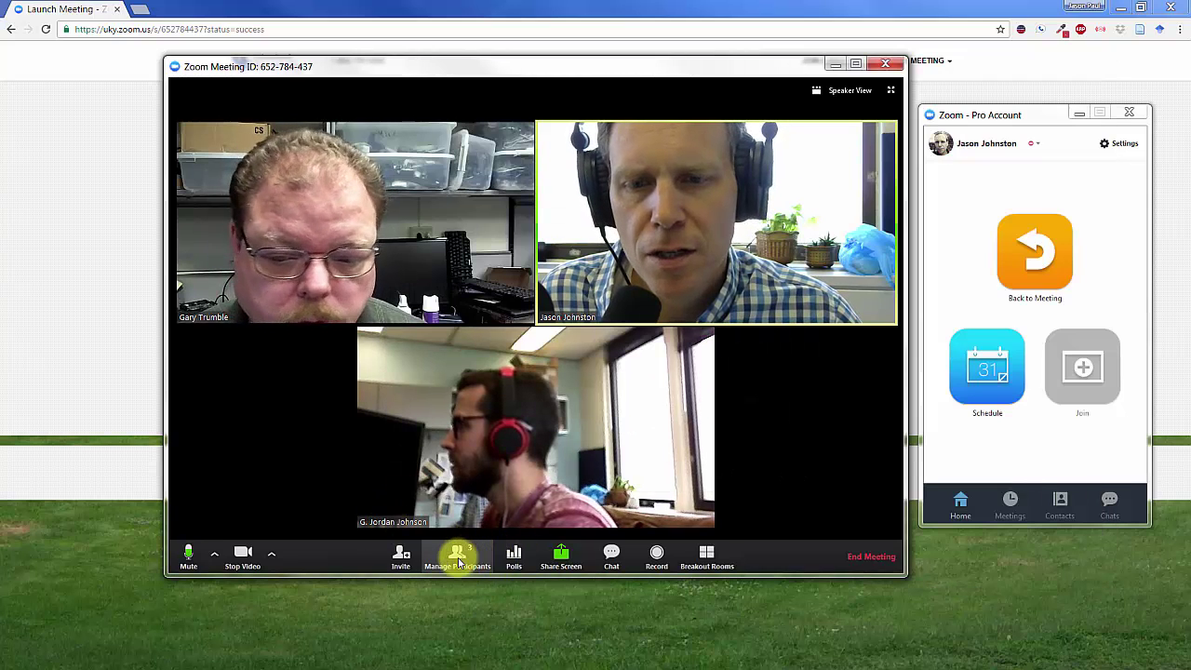
pyautogui.click(457, 556)
pyautogui.moveTo(1005, 140)
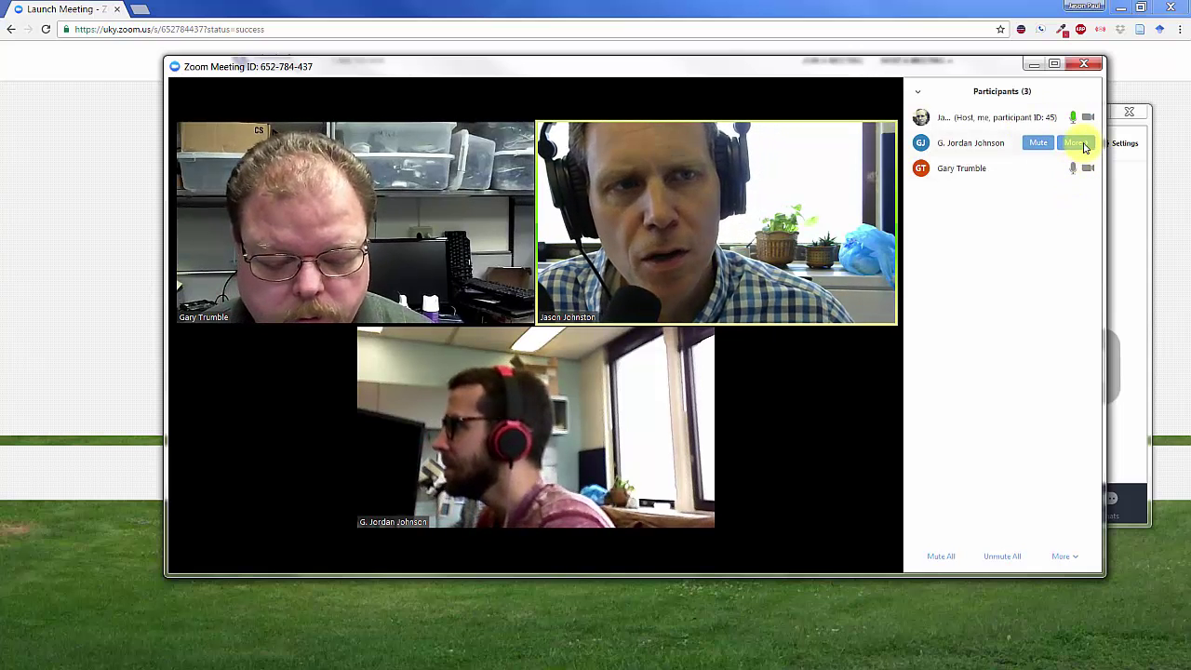
pyautogui.click(1077, 143)
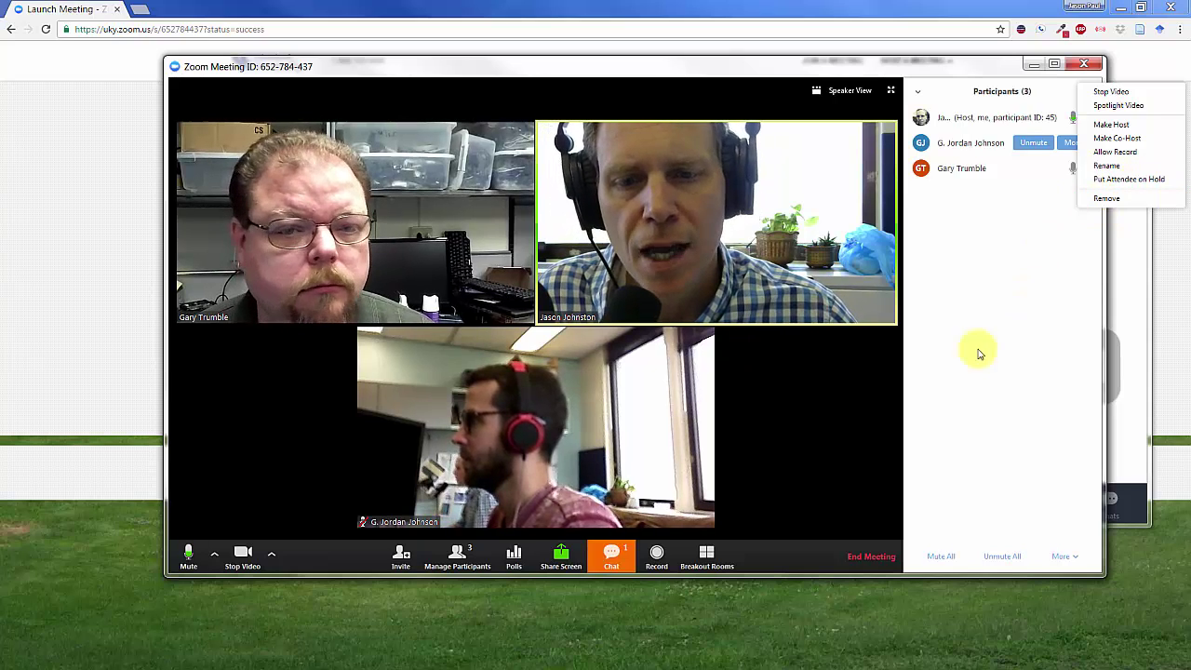
pyautogui.click(836, 449)
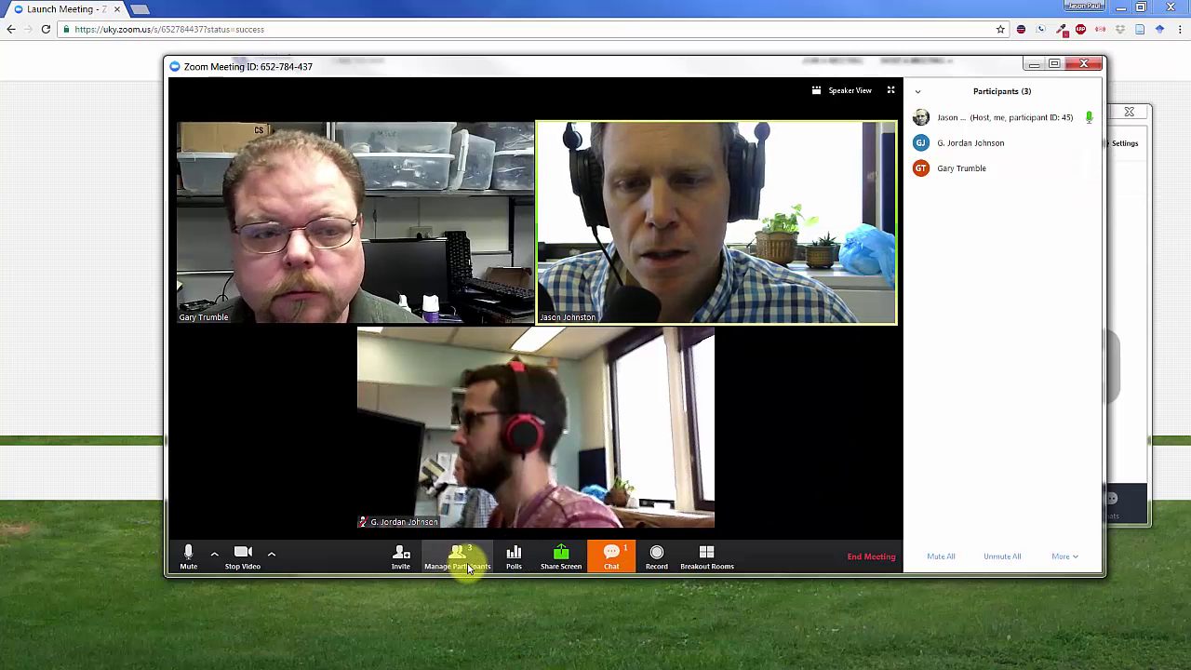
# Step: Add a poll titled "How are things?" asking "How are things in your world?" with answers okay, great and bad, and check it in the meeting
pyautogui.click(514, 559)
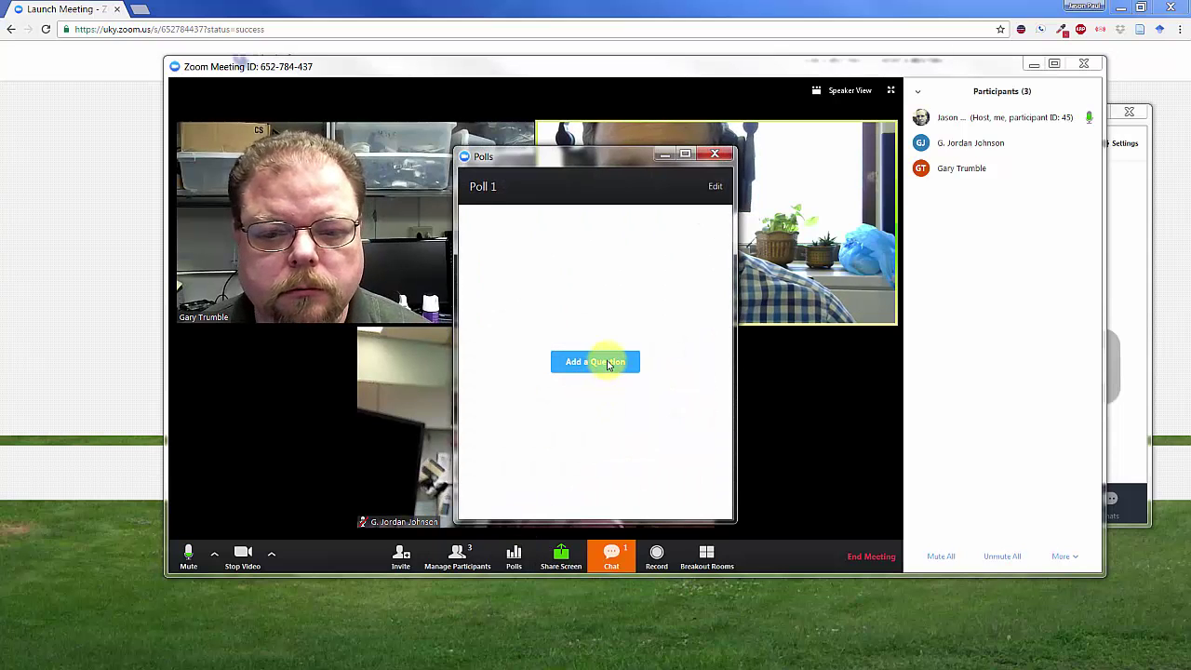
pyautogui.click(610, 362)
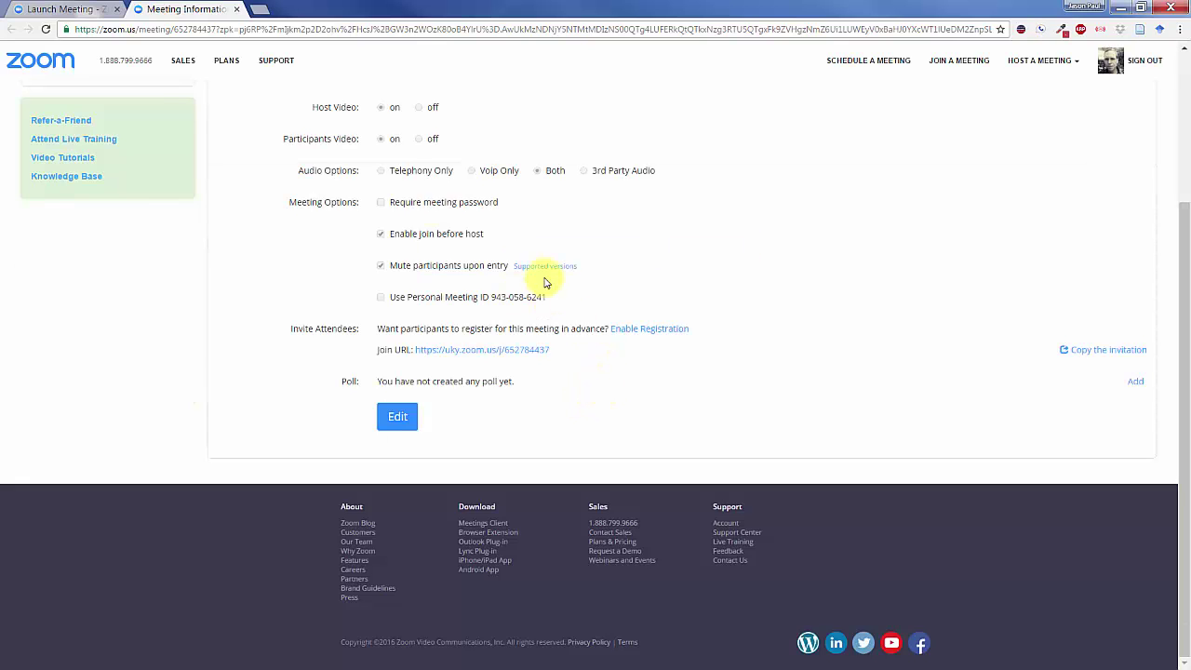
pyautogui.click(1135, 381)
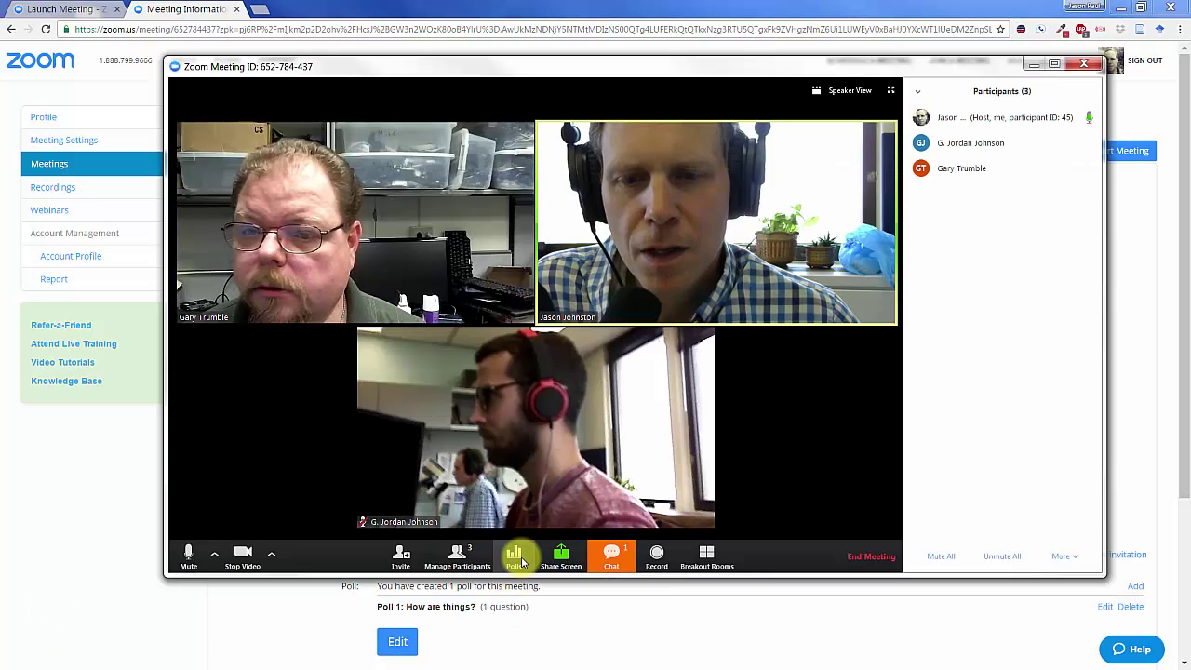
pyautogui.click(514, 558)
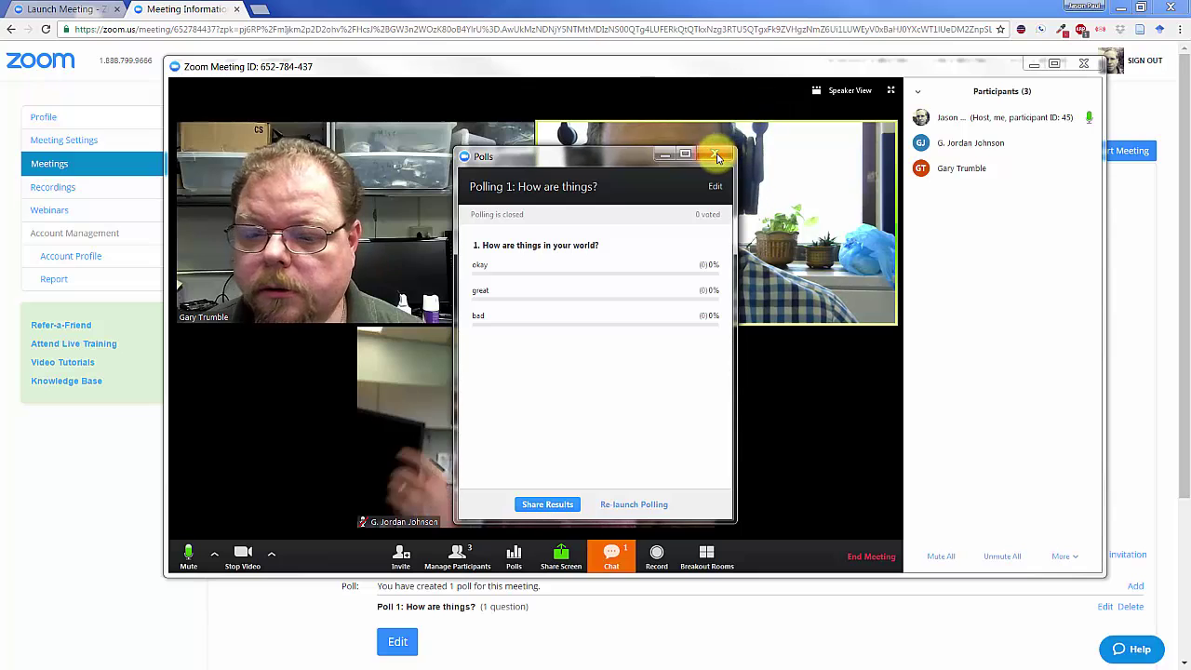
pyautogui.click(716, 155)
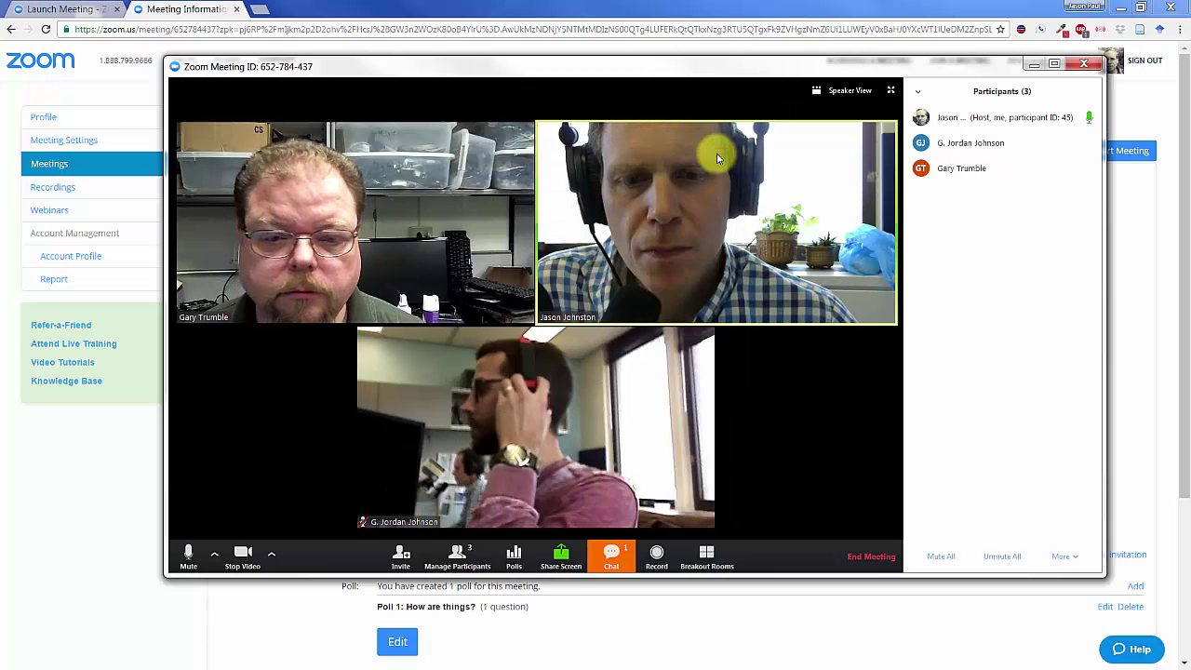
# Step: Share a whiteboard with the attendees, draw a freehand red zigzag line across it, and close the whiteboard
pyautogui.click(569, 562)
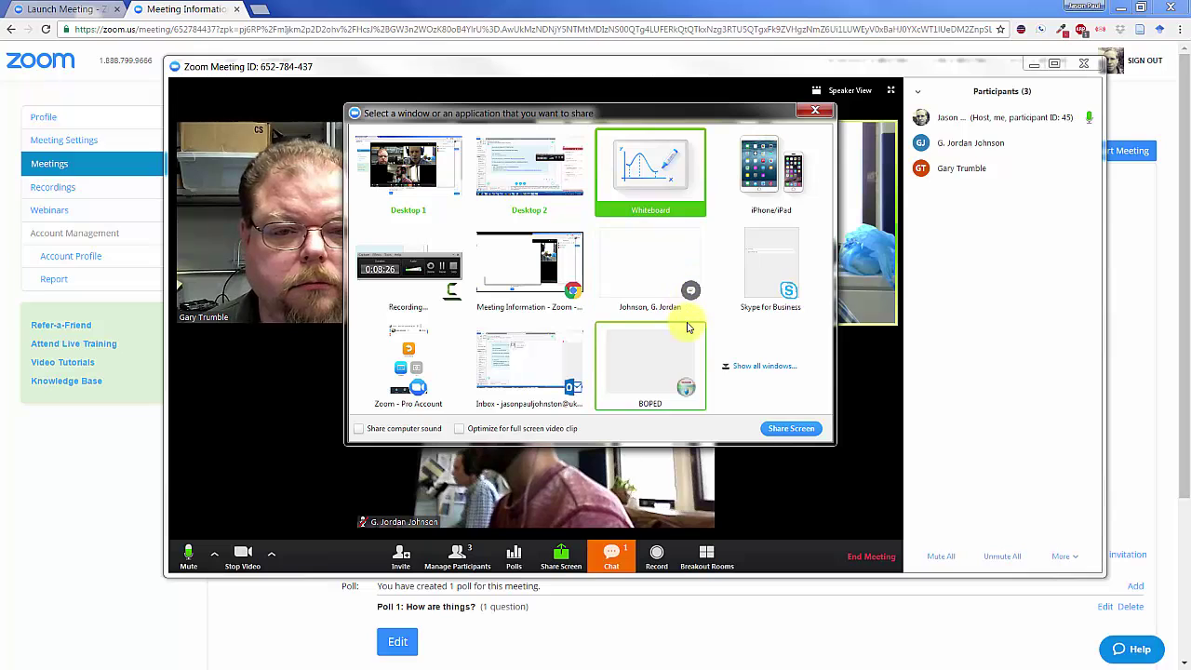
pyautogui.click(790, 429)
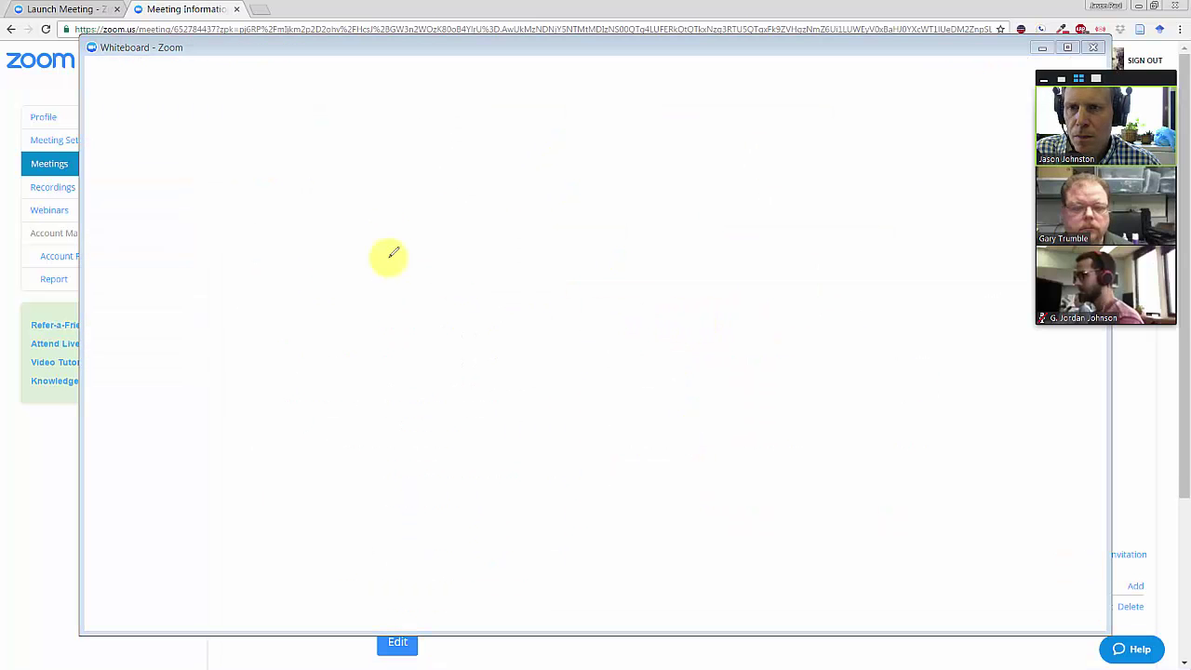
pyautogui.moveTo(424, 196)
pyautogui.mouseDown()
pyautogui.moveTo(426, 285)
pyautogui.moveTo(700, 385)
pyautogui.moveTo(903, 481)
pyautogui.mouseUp()
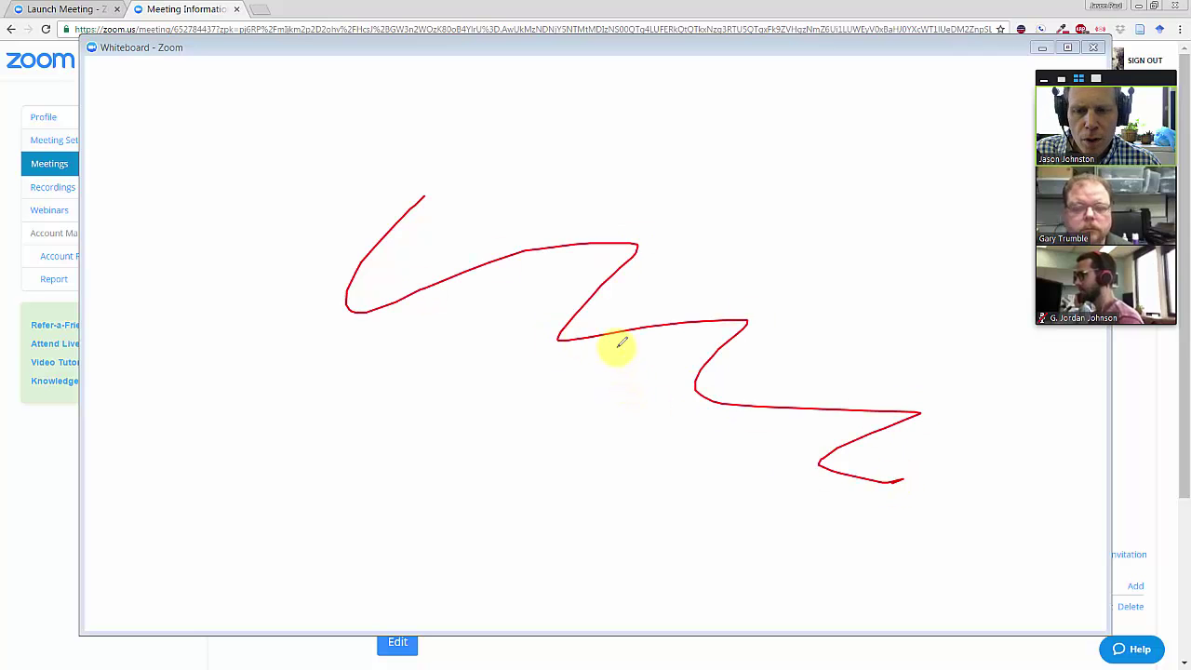
pyautogui.click(1095, 49)
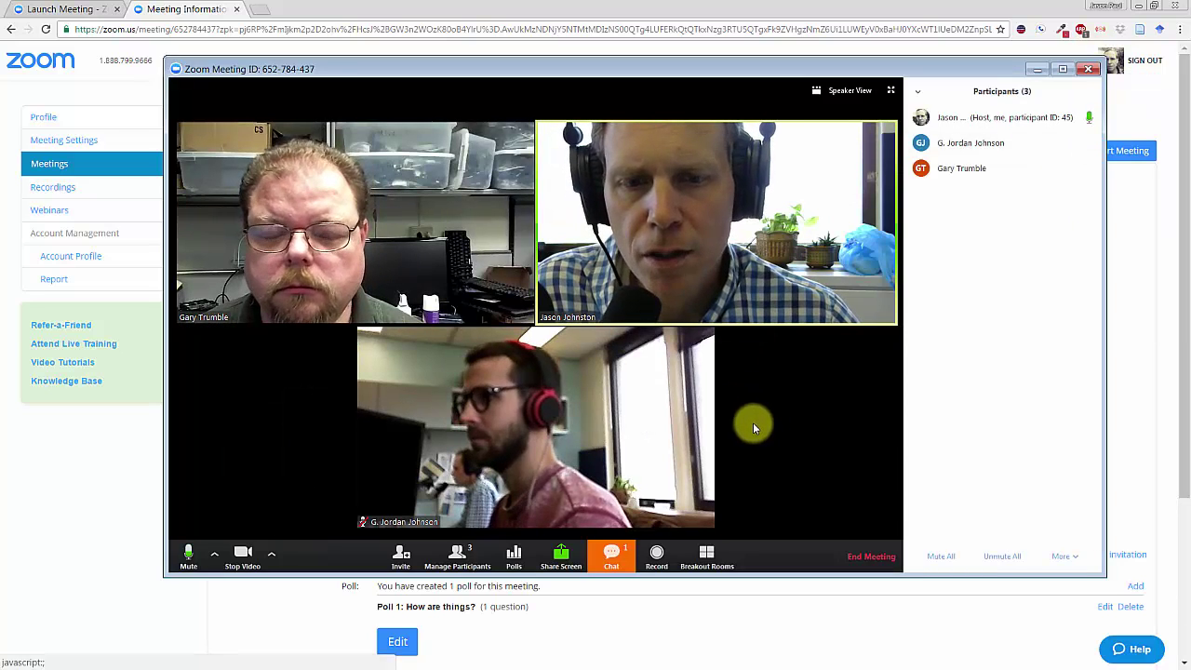
# Step: Show the group chat and send everyone a short message thanking the attendee who wrote in it
pyautogui.click(623, 567)
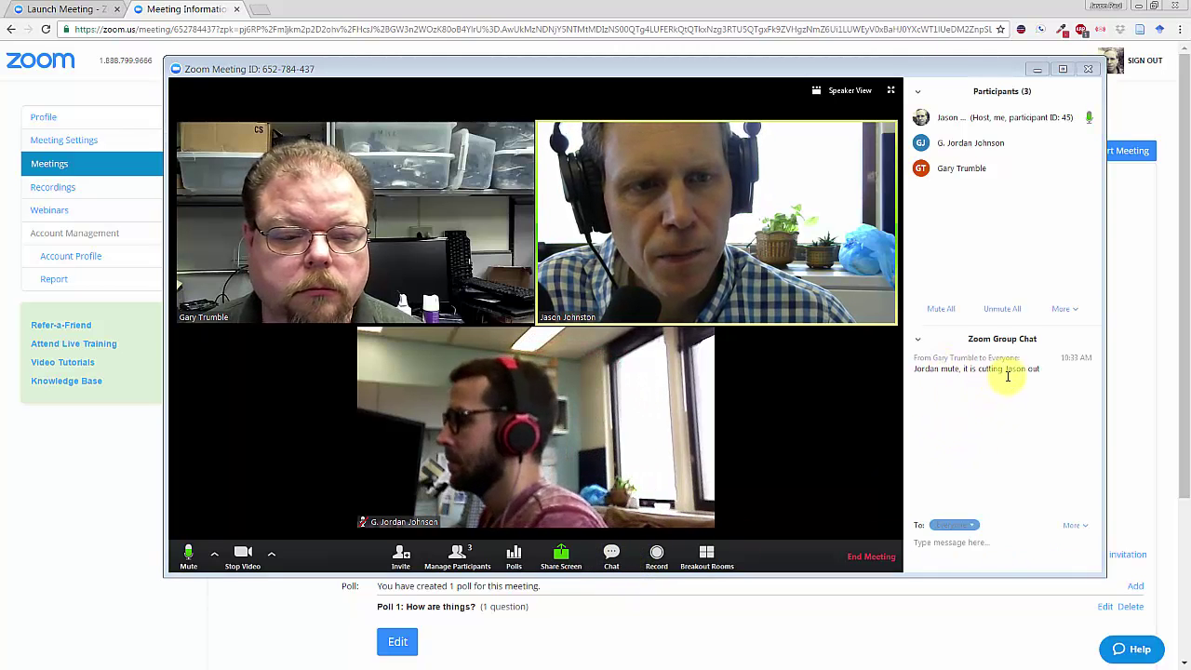
pyautogui.click(940, 547)
pyautogui.write('thank')
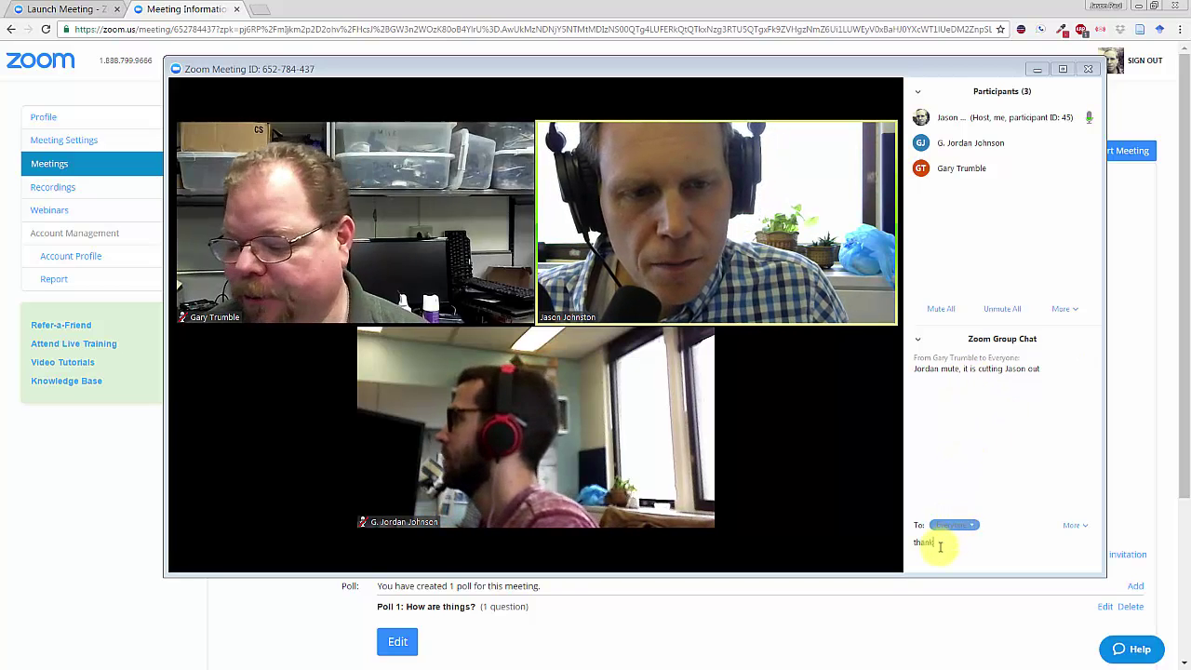
pyautogui.write('s gary')
pyautogui.press('Return')
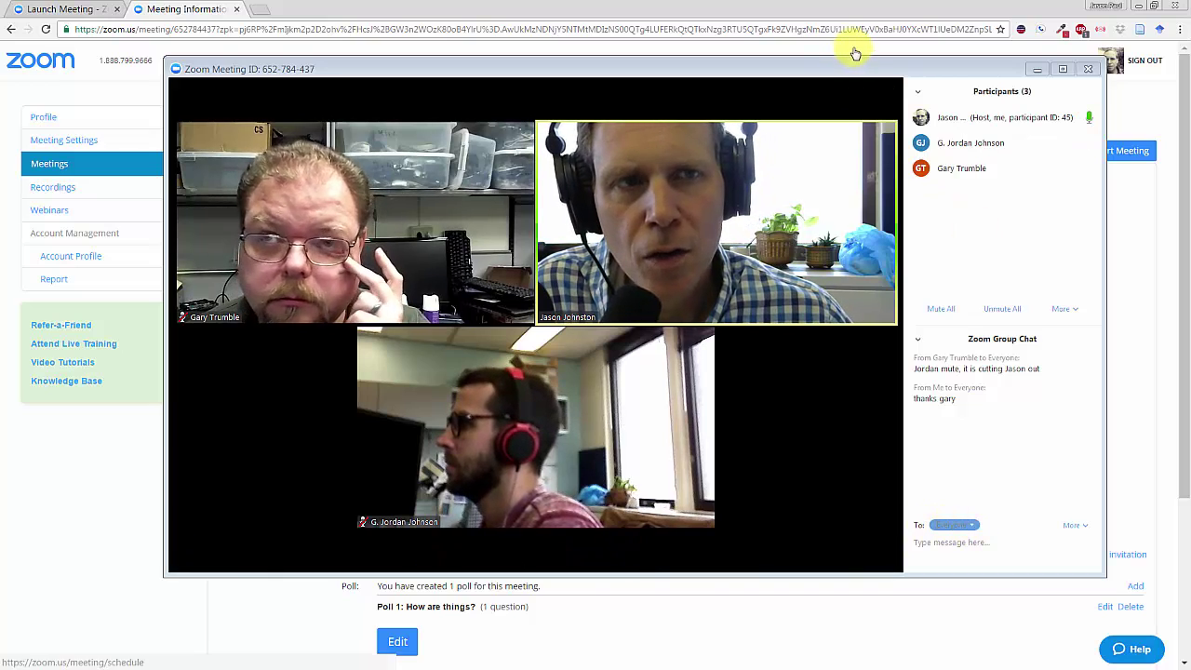
# Step: Create one breakout room with manual participant assignment and add a second room
pyautogui.moveTo(846, 66); pyautogui.dragTo(833, 54)
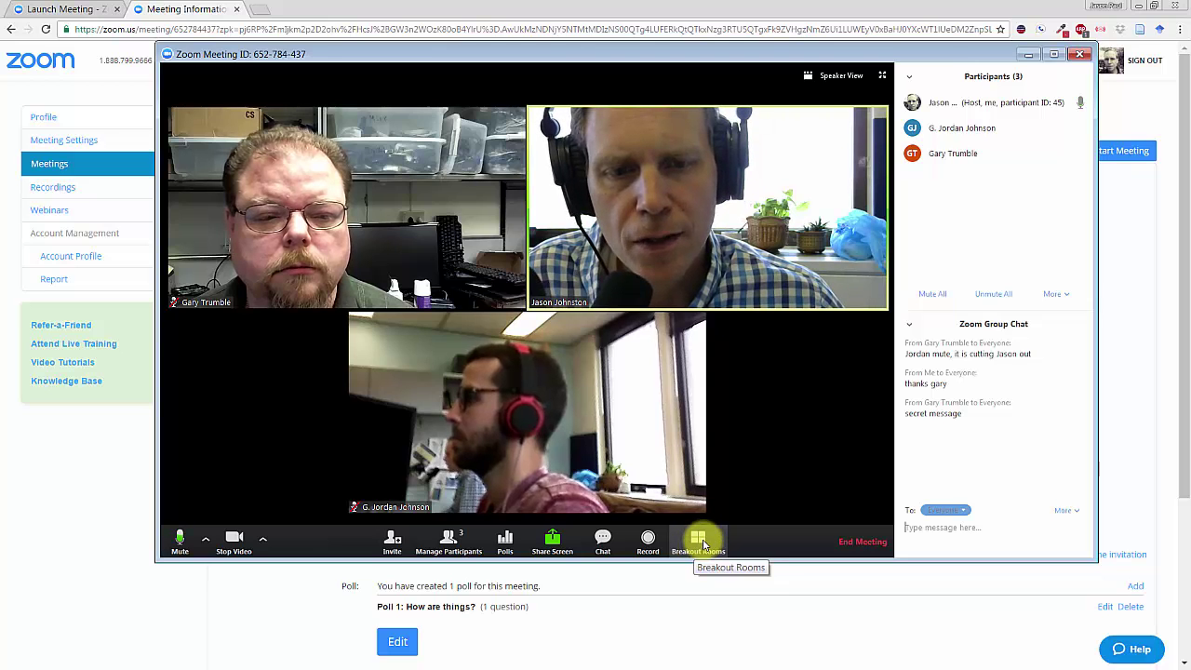
pyautogui.click(700, 541)
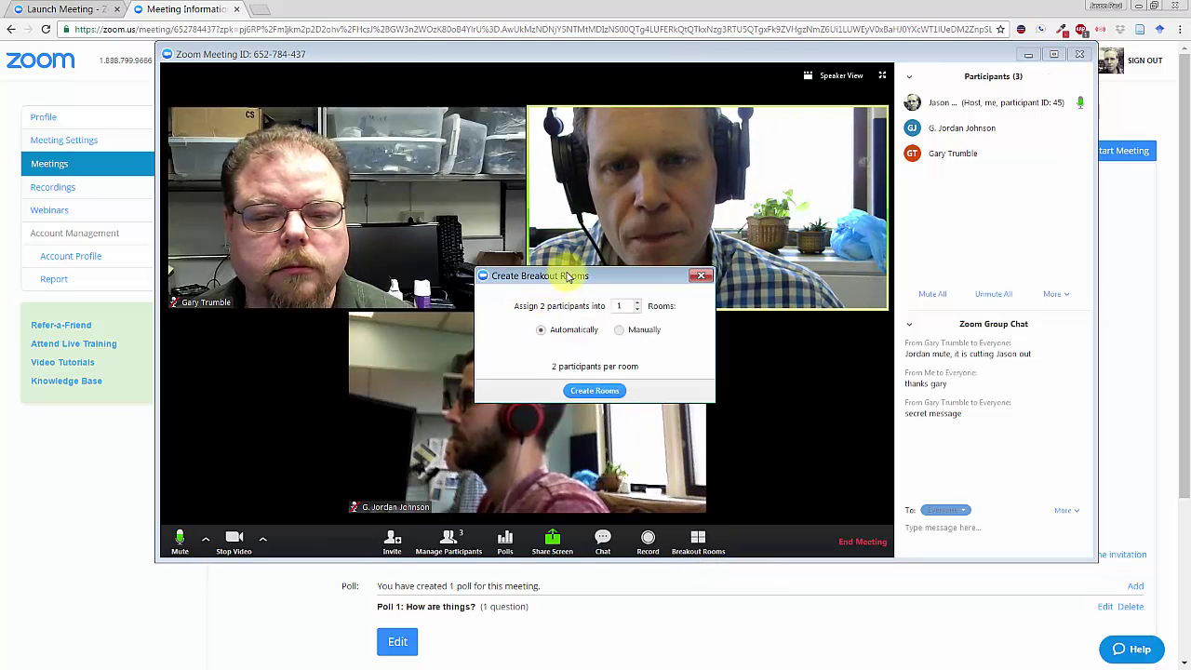
pyautogui.moveTo(568, 277); pyautogui.dragTo(536, 147)
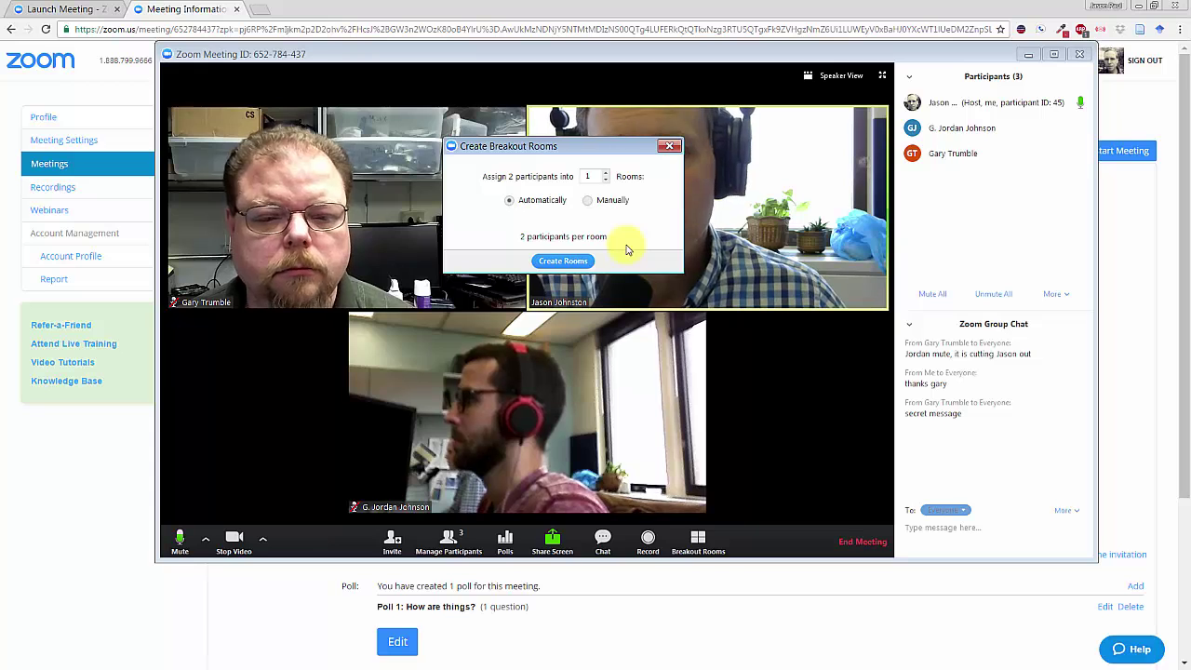
pyautogui.click(589, 202)
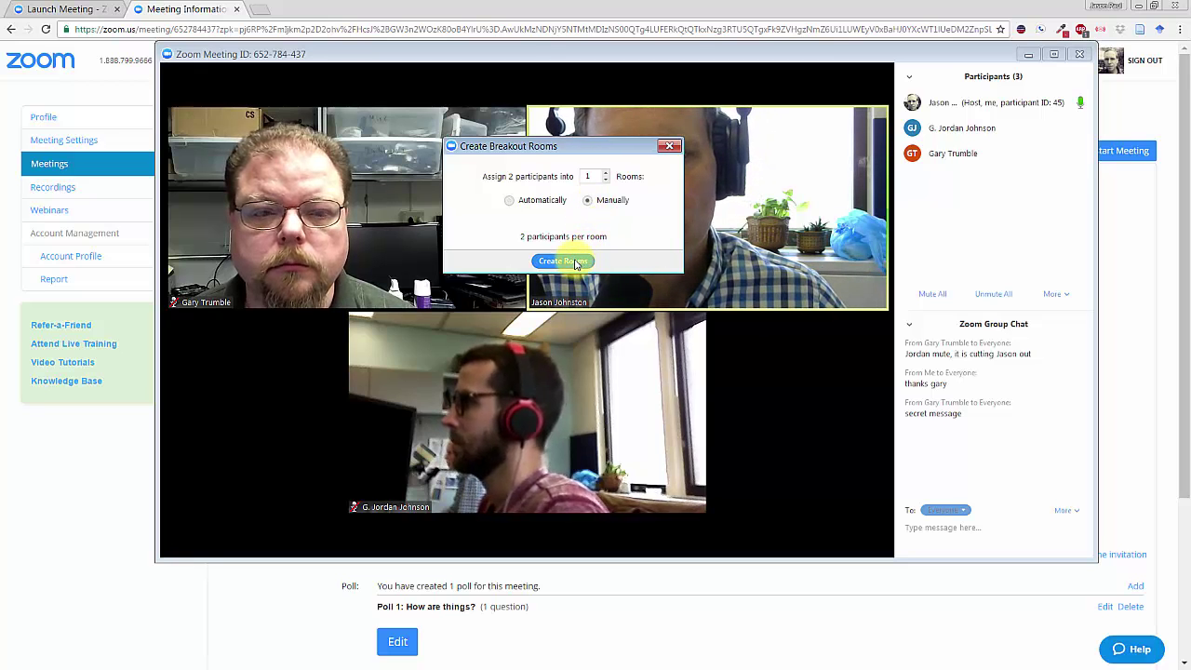
pyautogui.click(565, 261)
pyautogui.moveTo(603, 188); pyautogui.dragTo(618, 154)
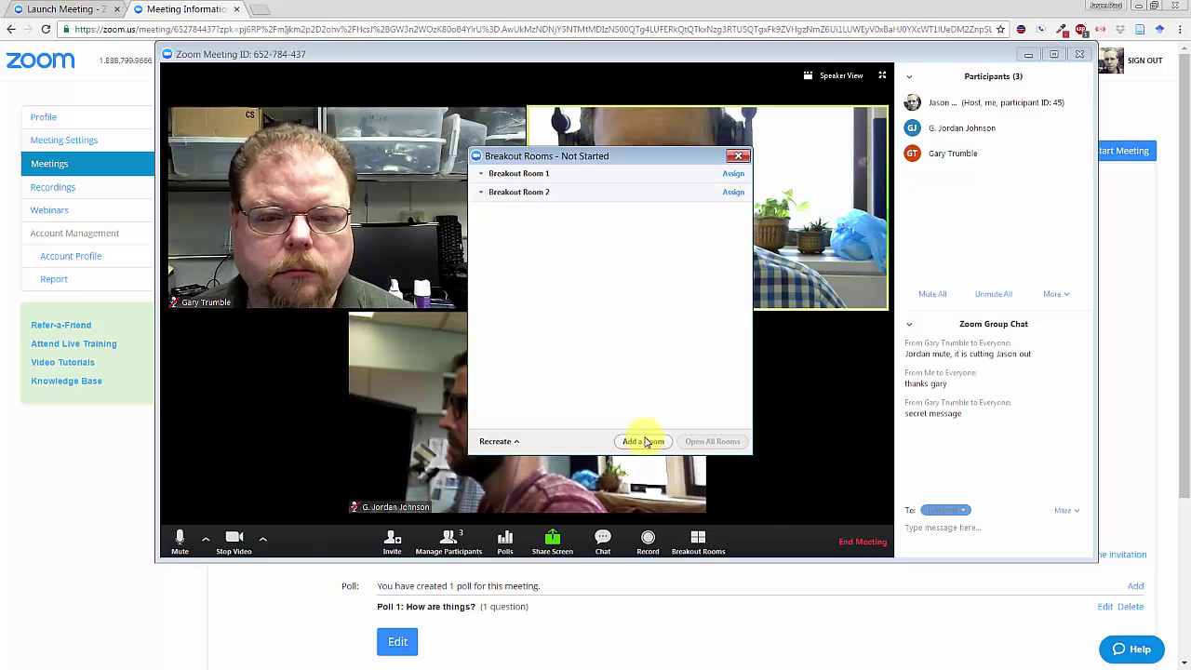
# Step: Assign both attendees to Breakout Room 1 and open all the breakout rooms
pyautogui.click(733, 174)
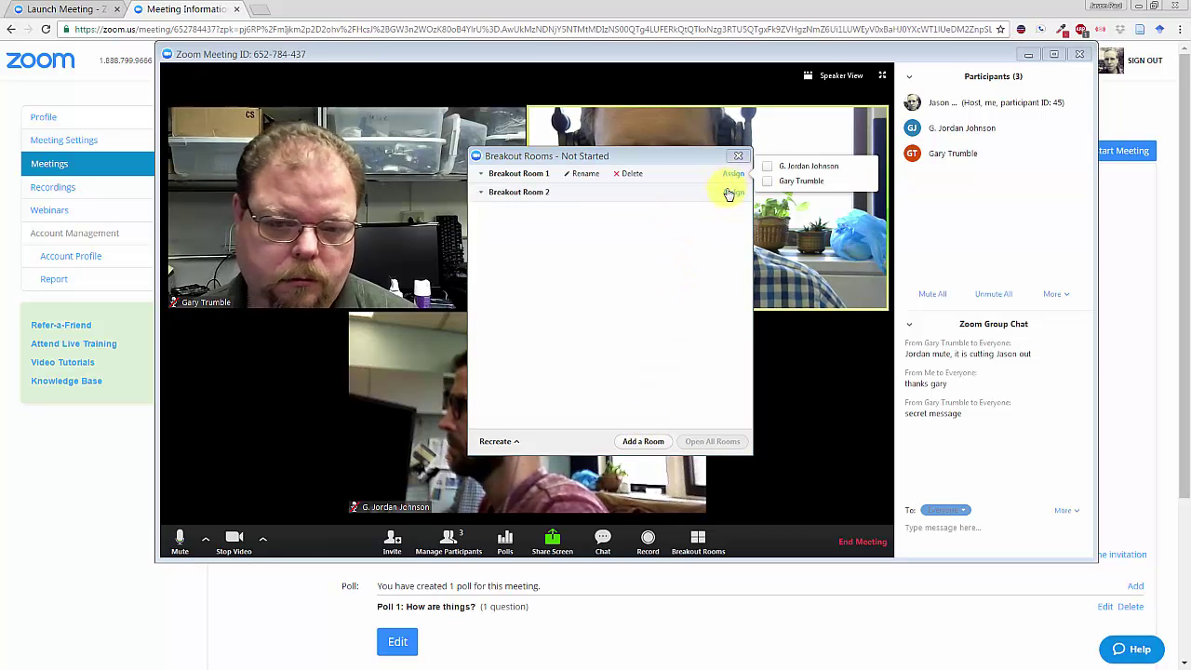
pyautogui.click(769, 167)
pyautogui.click(769, 181)
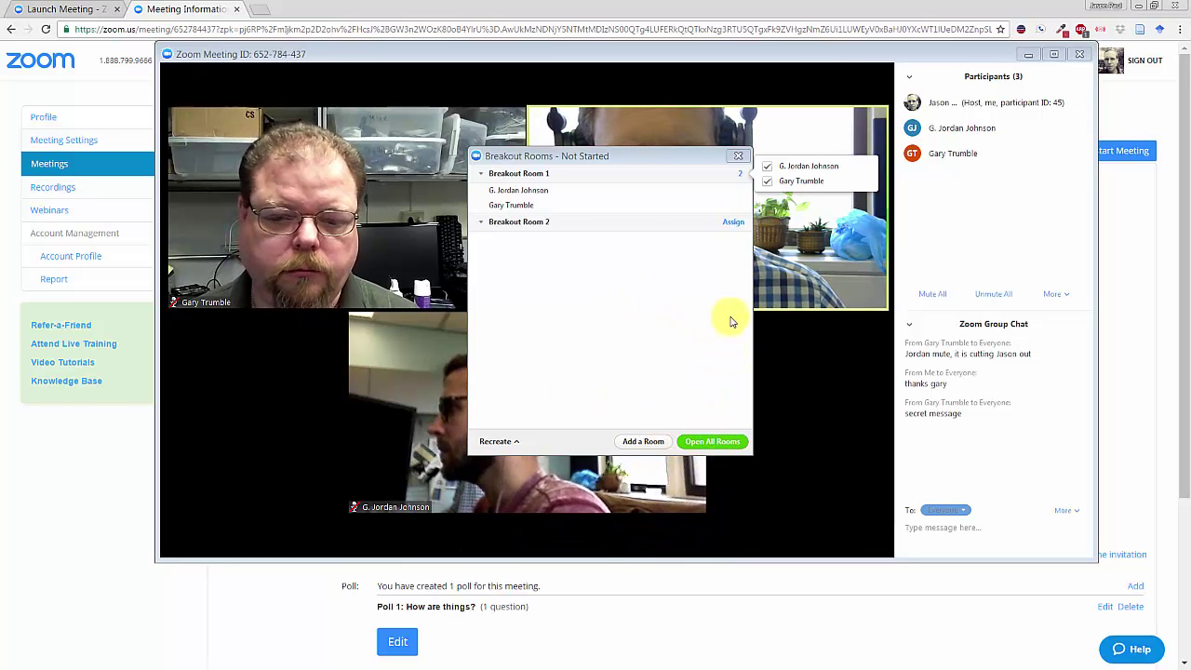
pyautogui.click(723, 442)
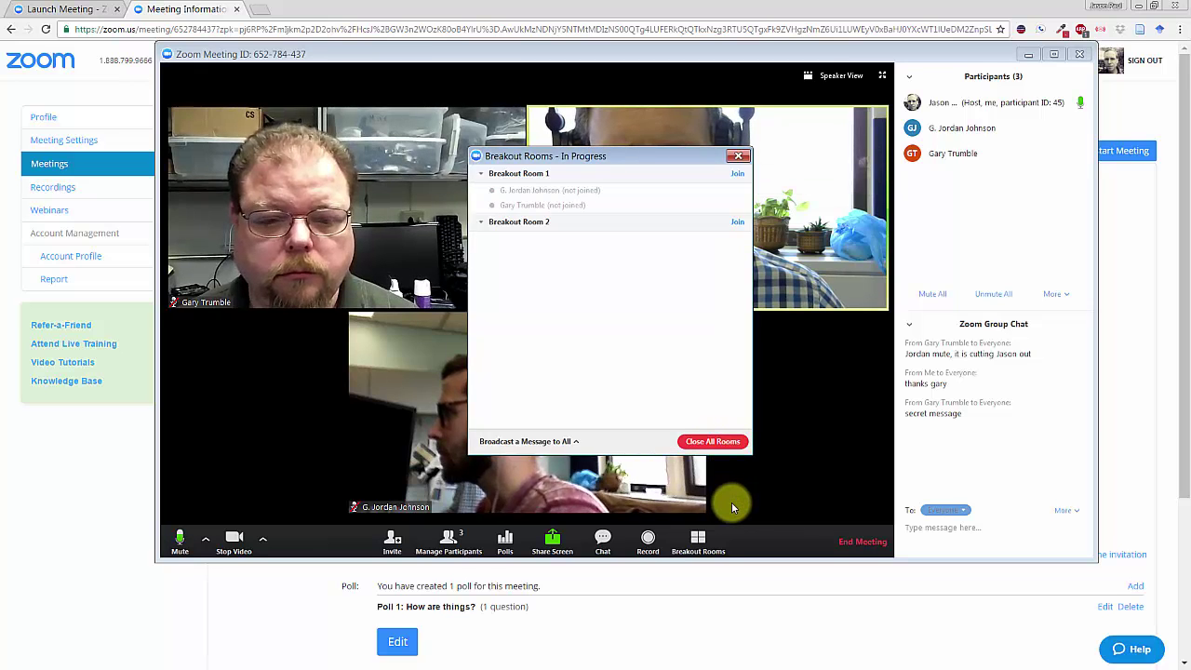
# Step: Reposition the breakout rooms window over the meeting and join Breakout Room 1 as host
pyautogui.moveTo(567, 158); pyautogui.dragTo(783, 307)
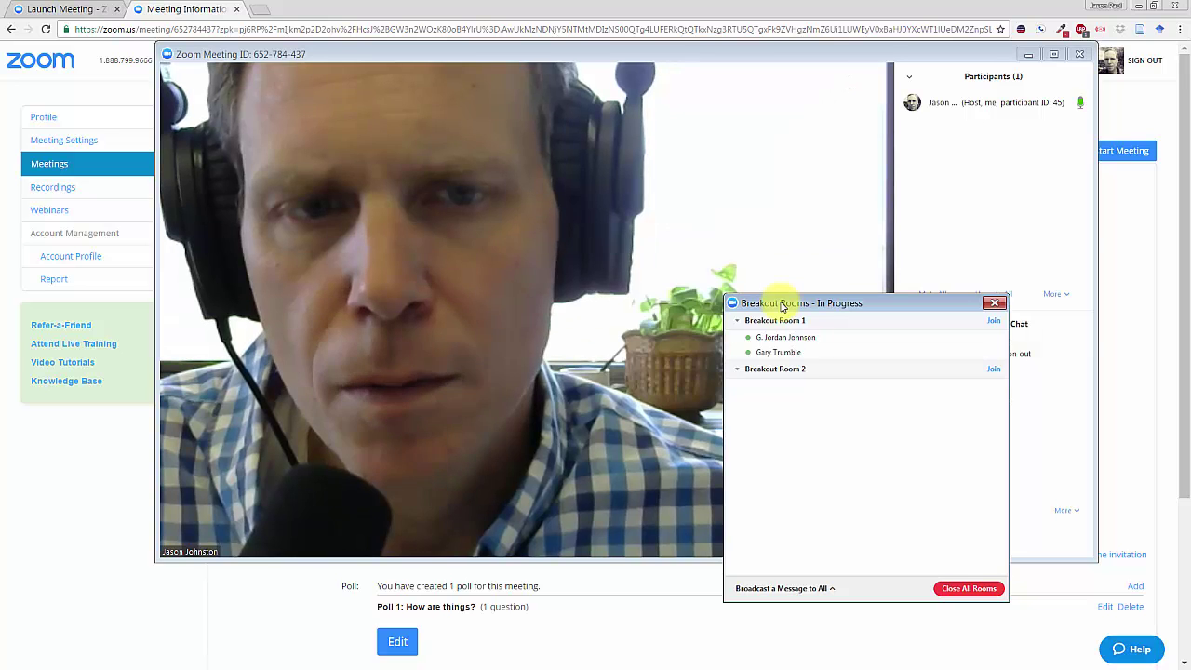
pyautogui.moveTo(782, 305); pyautogui.dragTo(758, 163)
pyautogui.moveTo(475, 181)
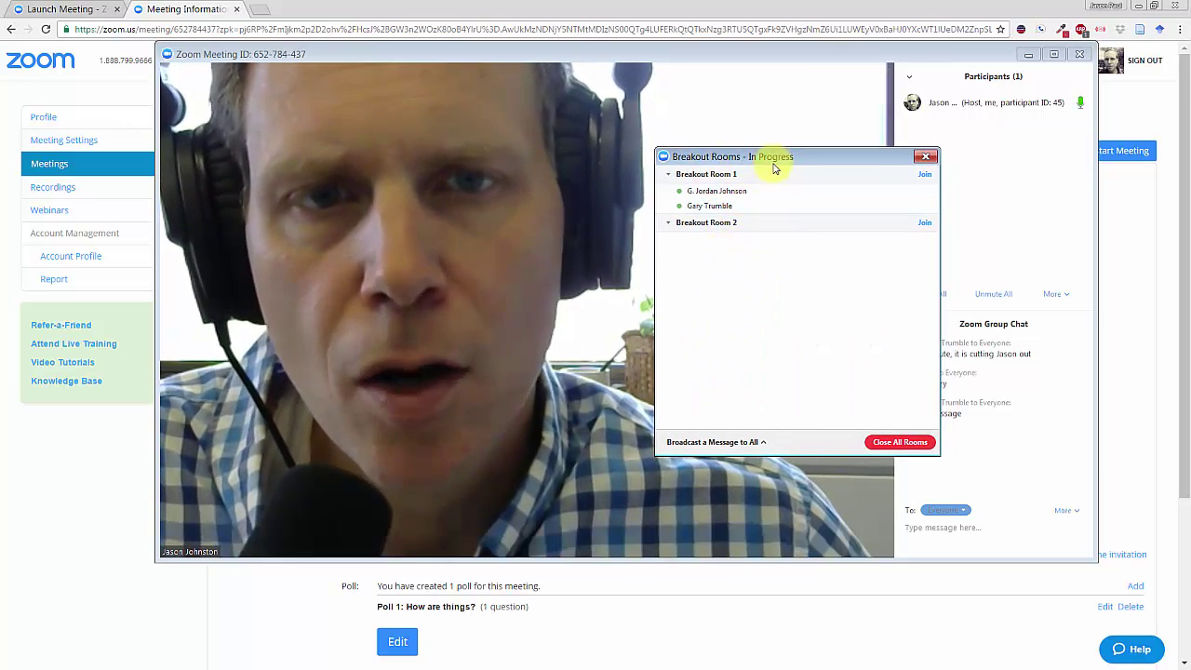
pyautogui.moveTo(766, 157); pyautogui.dragTo(688, 160)
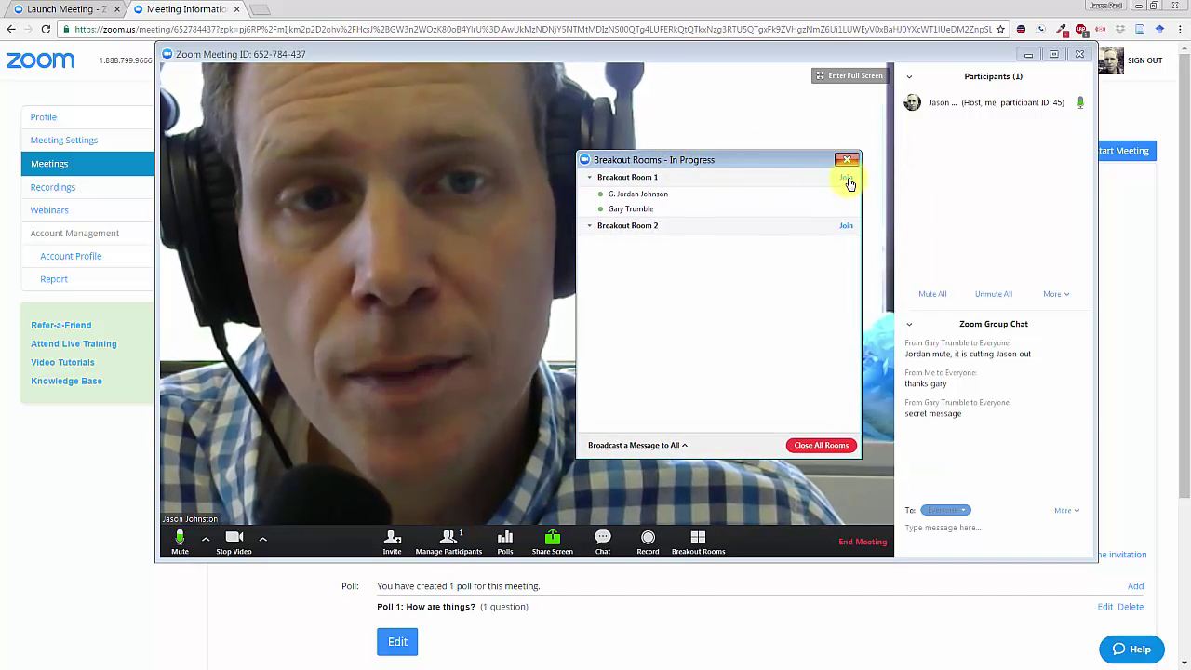
pyautogui.click(846, 178)
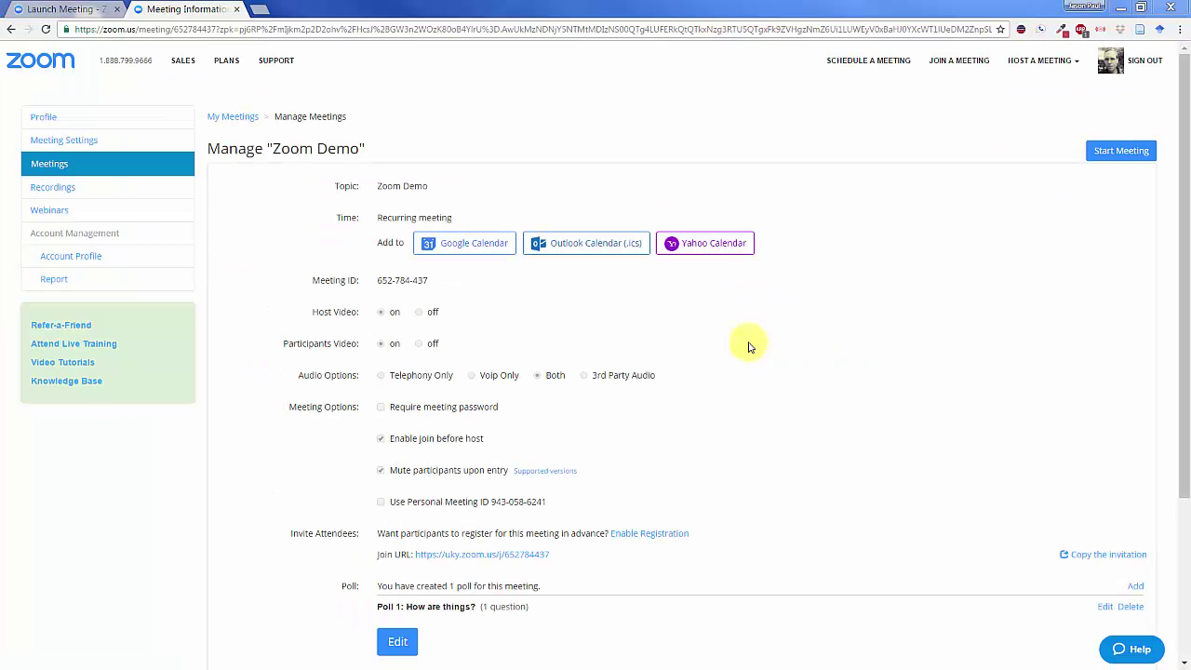
pyautogui.moveTo(0, 72); pyautogui.dragTo(461, 66)
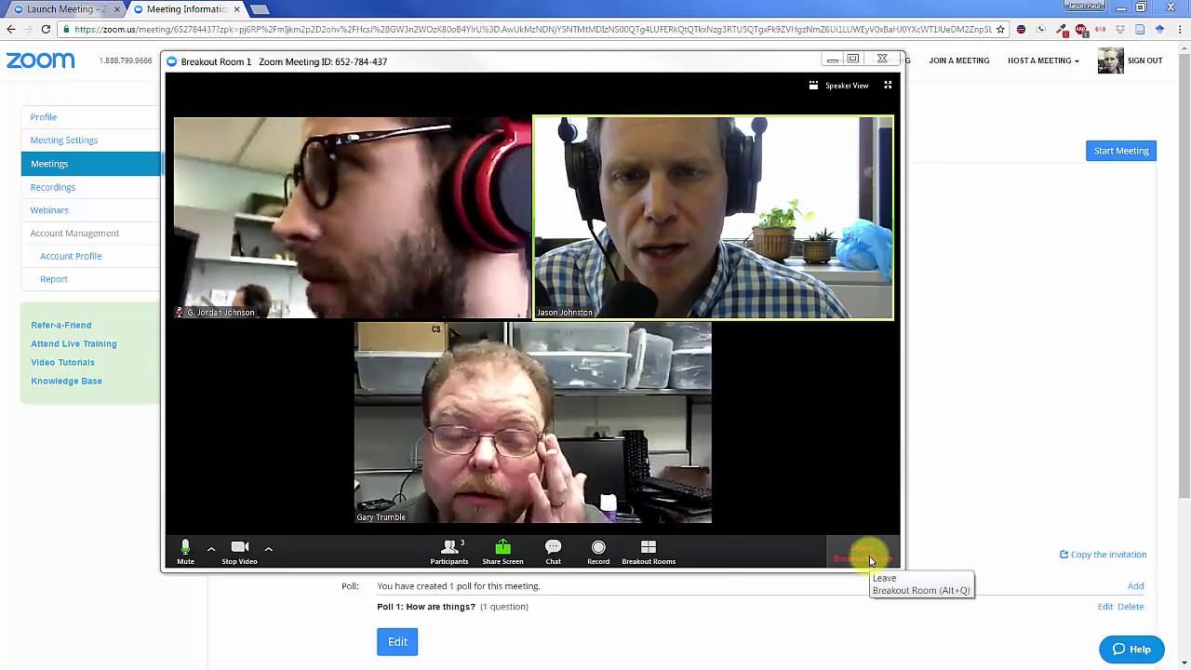
# Step: Leave Breakout Room 1, return to the main session, and move the breakout rooms window aside
pyautogui.click(871, 560)
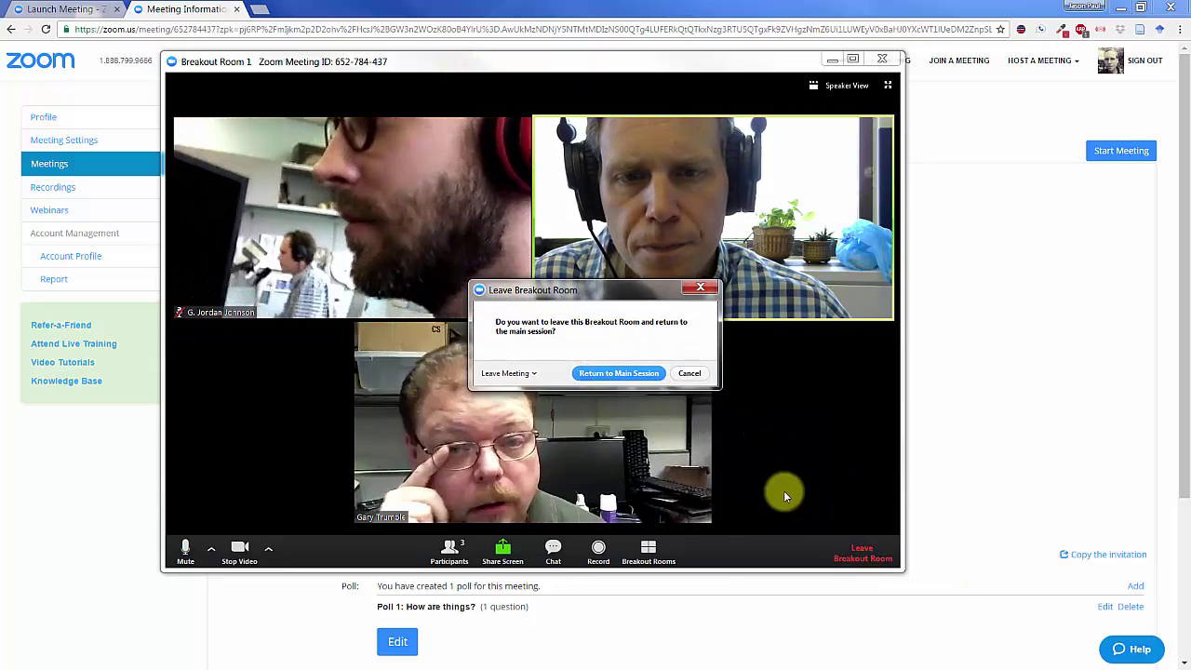
pyautogui.click(619, 374)
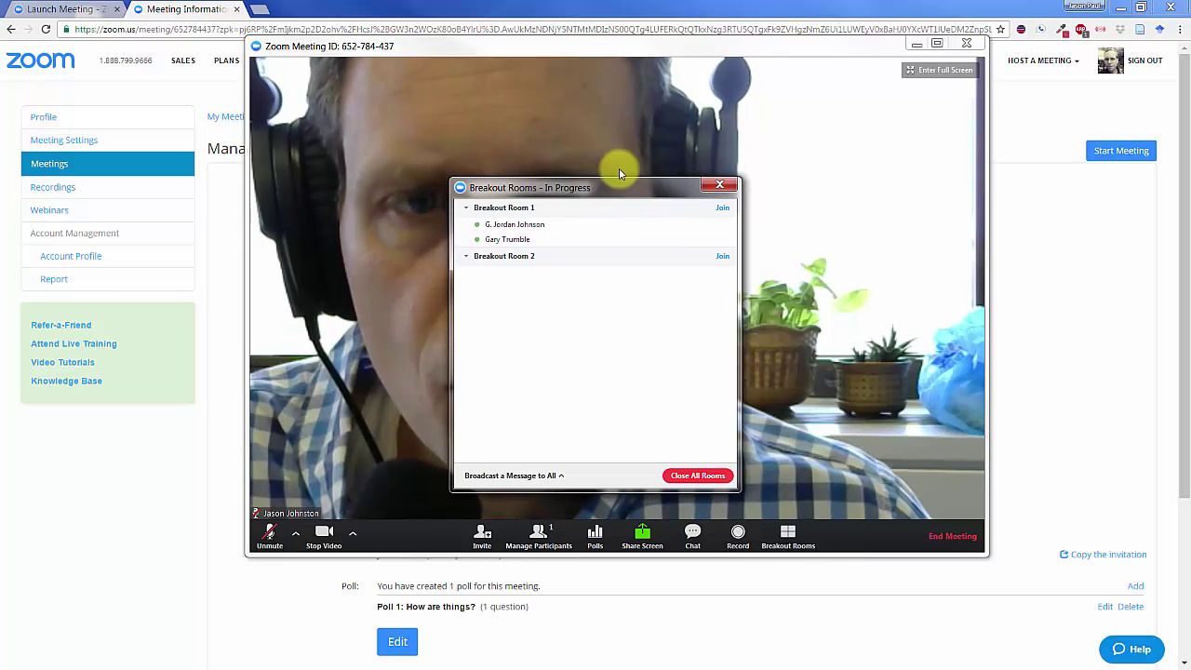
pyautogui.moveTo(614, 190); pyautogui.dragTo(776, 129)
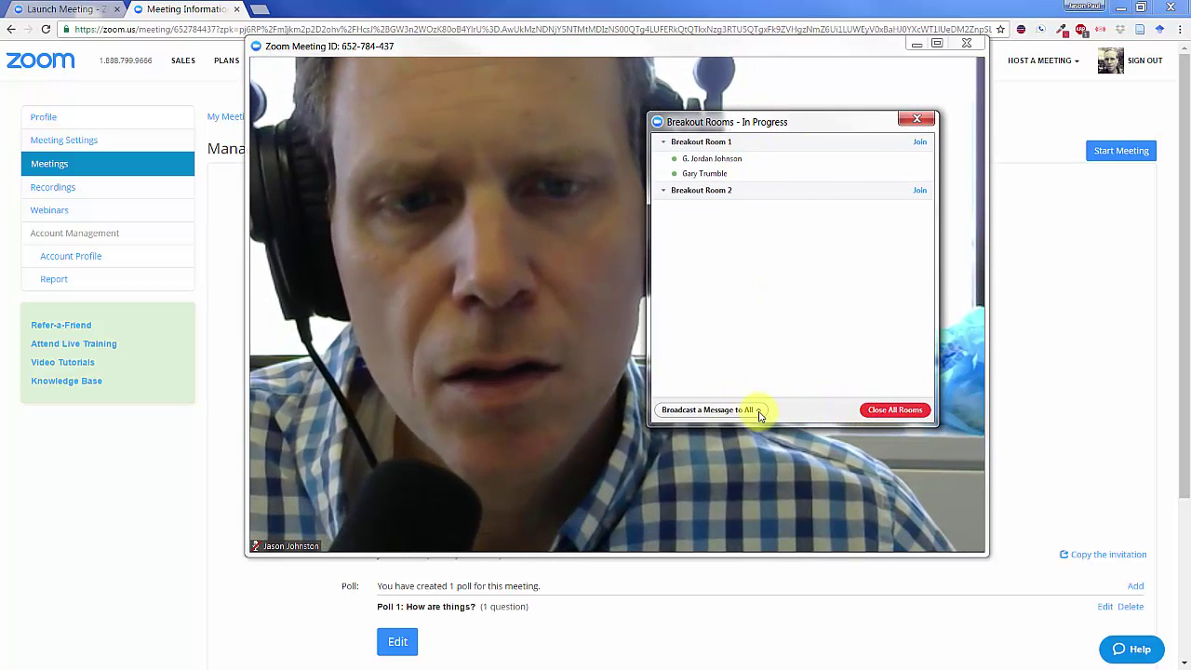
# Step: Broadcast the message "time is about up" to all breakout rooms
pyautogui.click(756, 411)
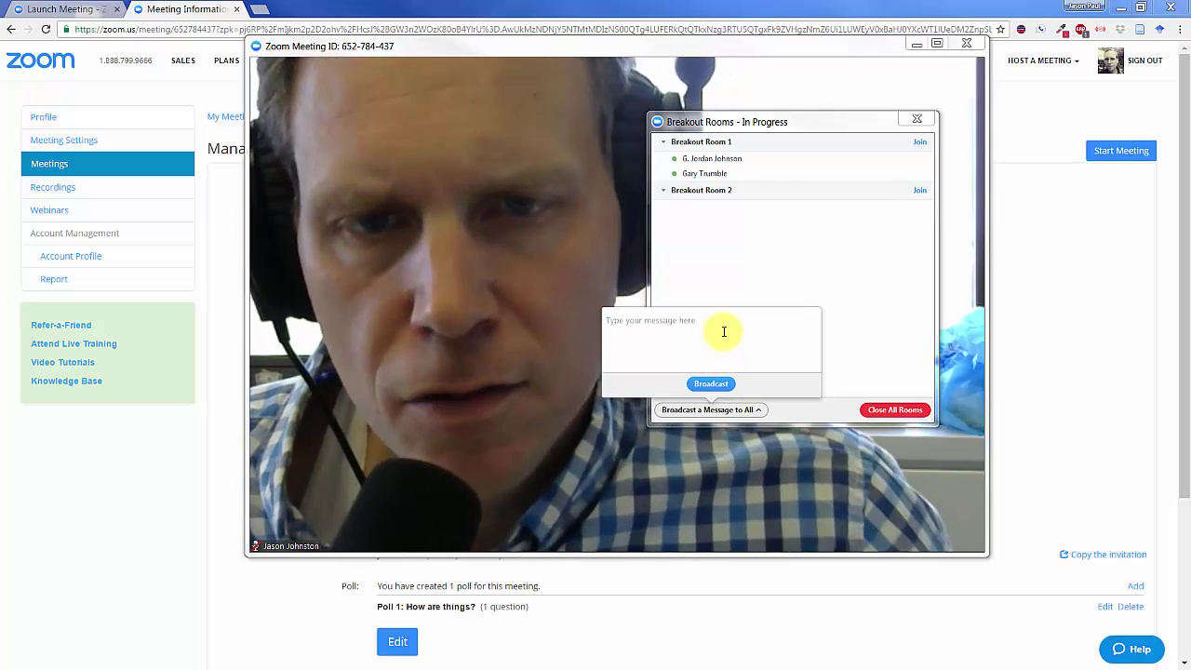
pyautogui.write('time is about up')
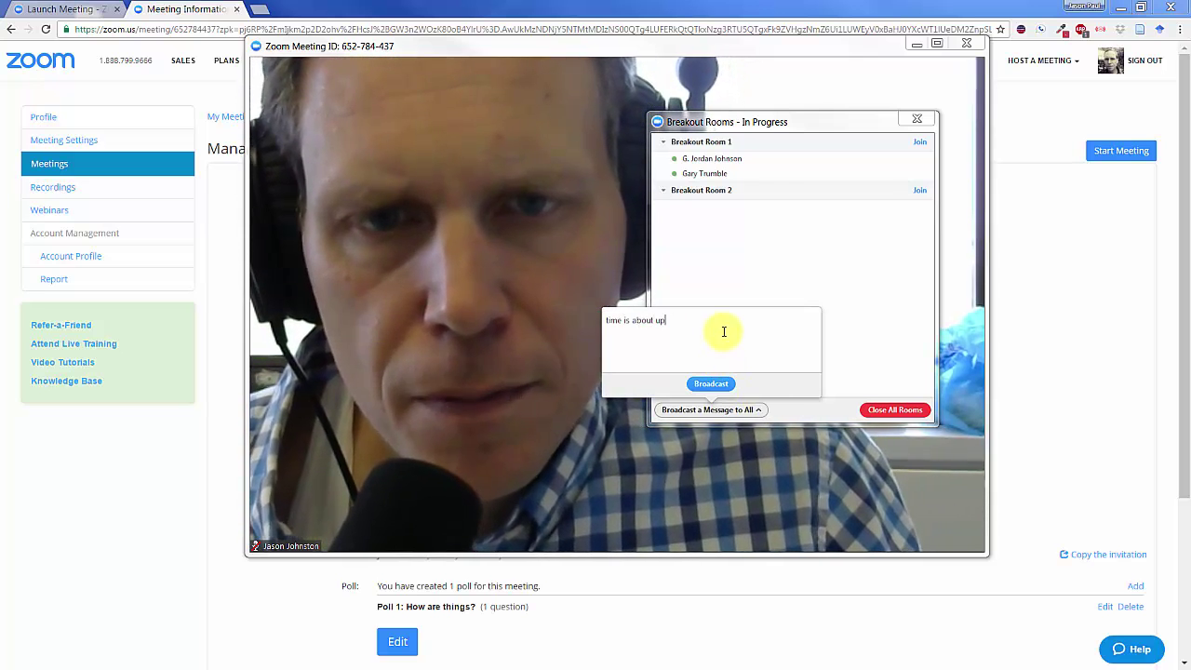
pyautogui.press('Return')
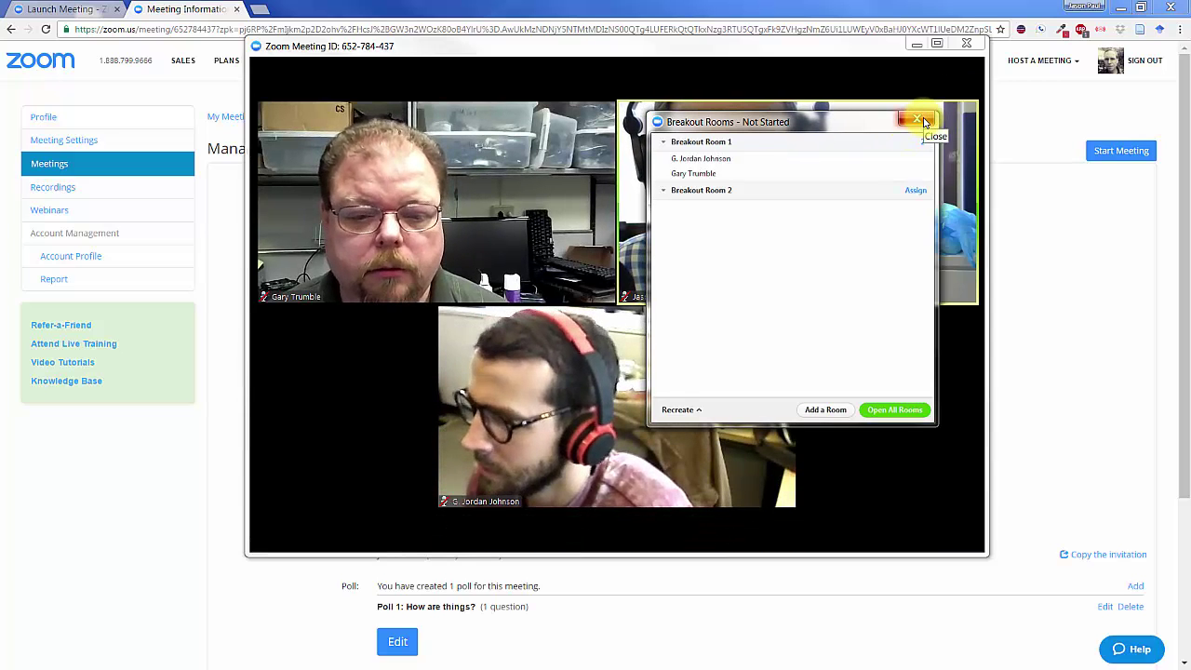
# Step: Dismiss the breakout rooms window and end the meeting for all participants
pyautogui.moveTo(817, 156)
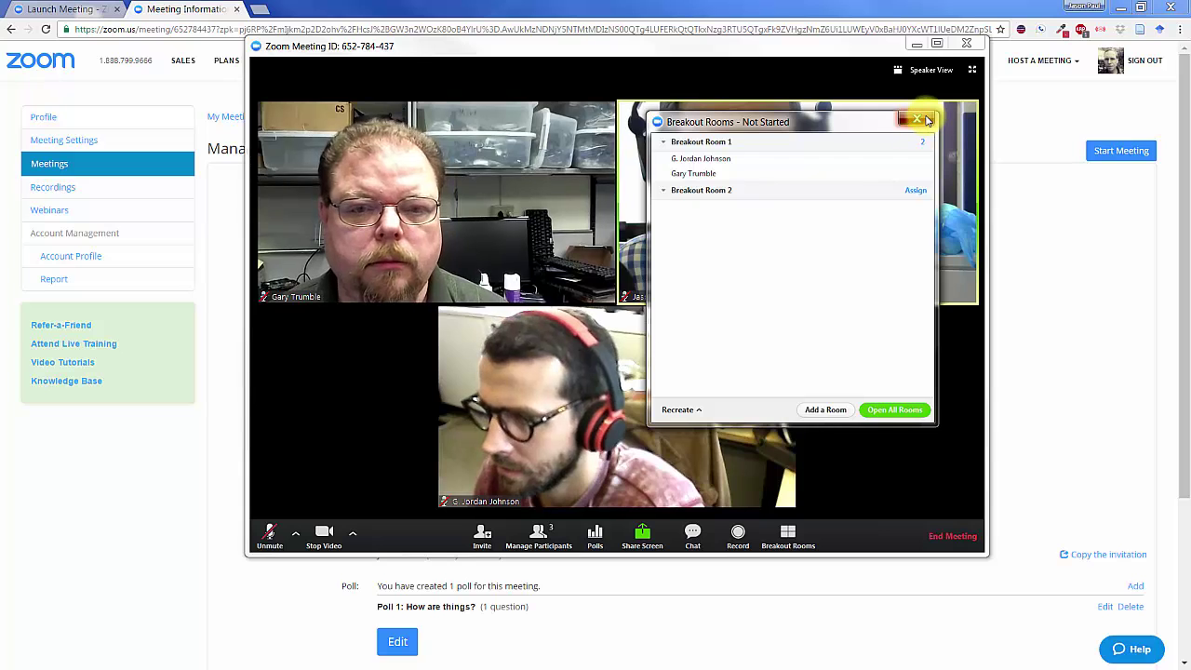
pyautogui.click(918, 120)
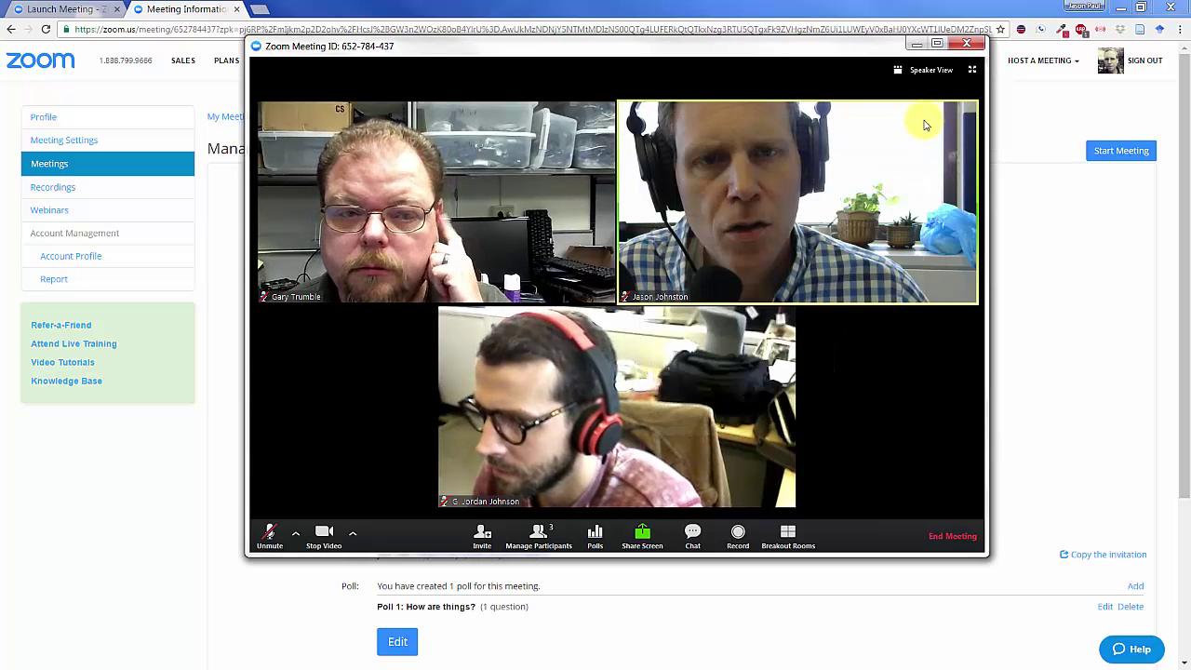
pyautogui.click(941, 531)
pyautogui.moveTo(630, 125); pyautogui.dragTo(819, 168)
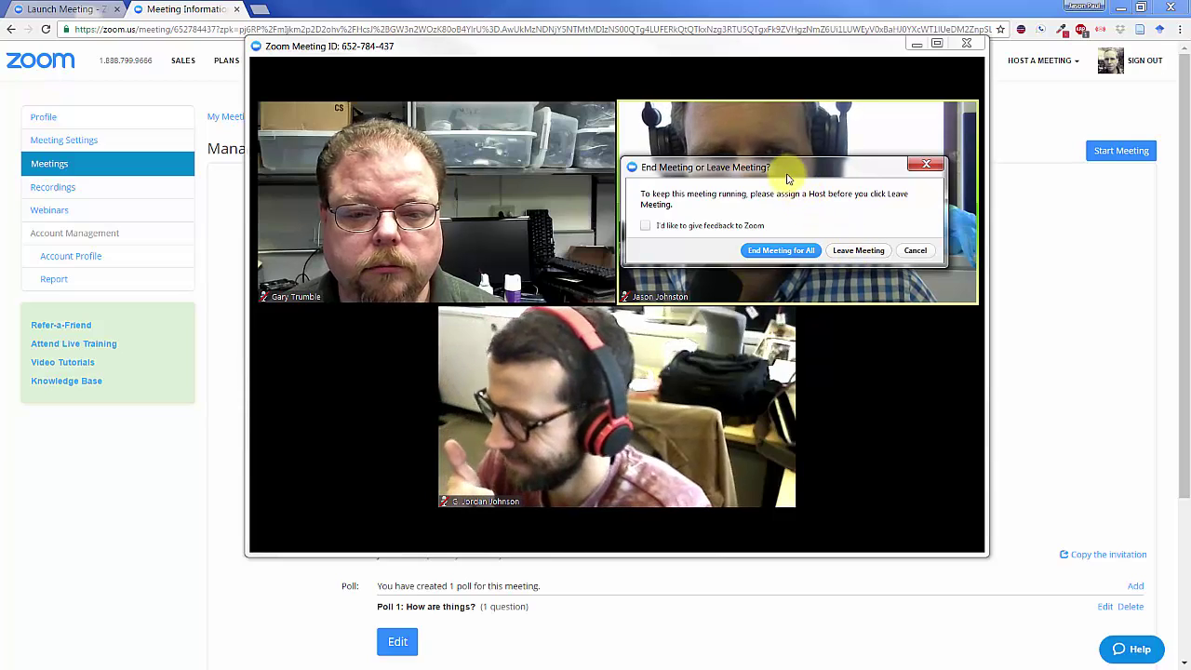
pyautogui.moveTo(786, 177); pyautogui.dragTo(866, 307)
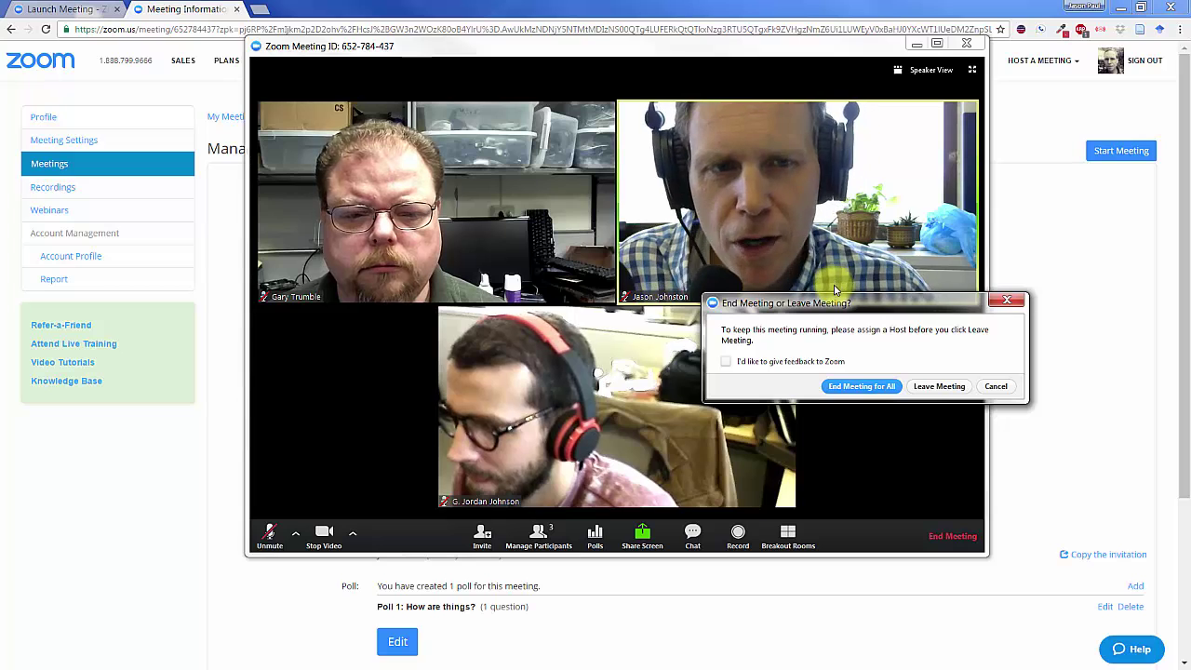
pyautogui.moveTo(838, 302); pyautogui.dragTo(733, 181)
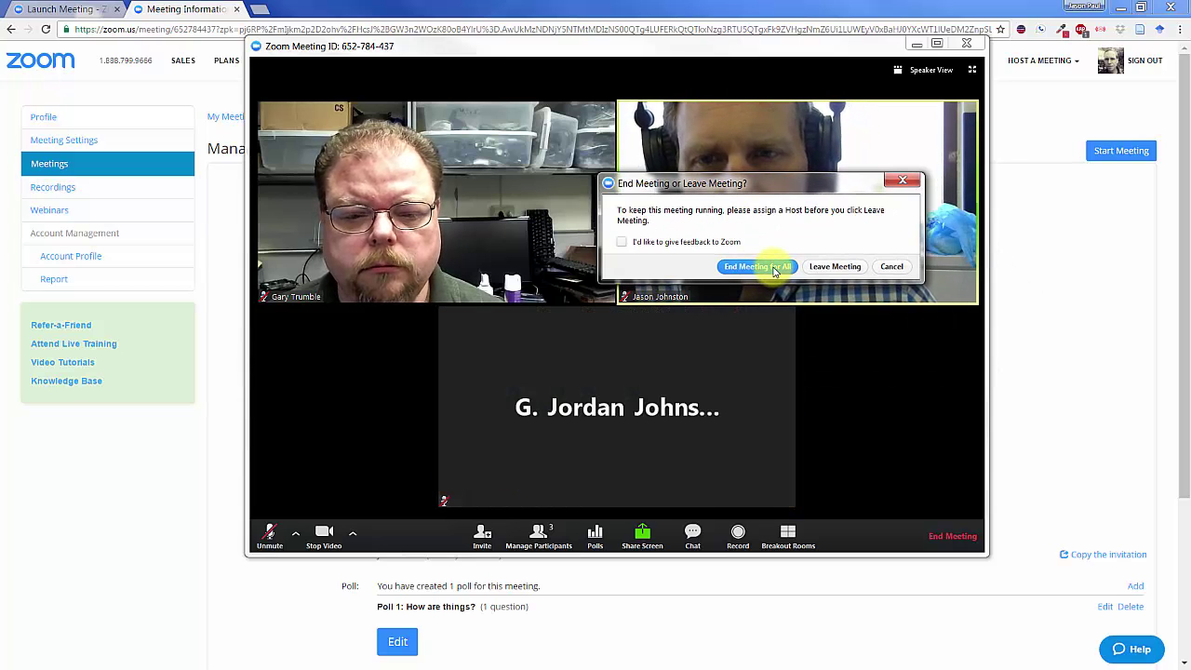
pyautogui.click(774, 268)
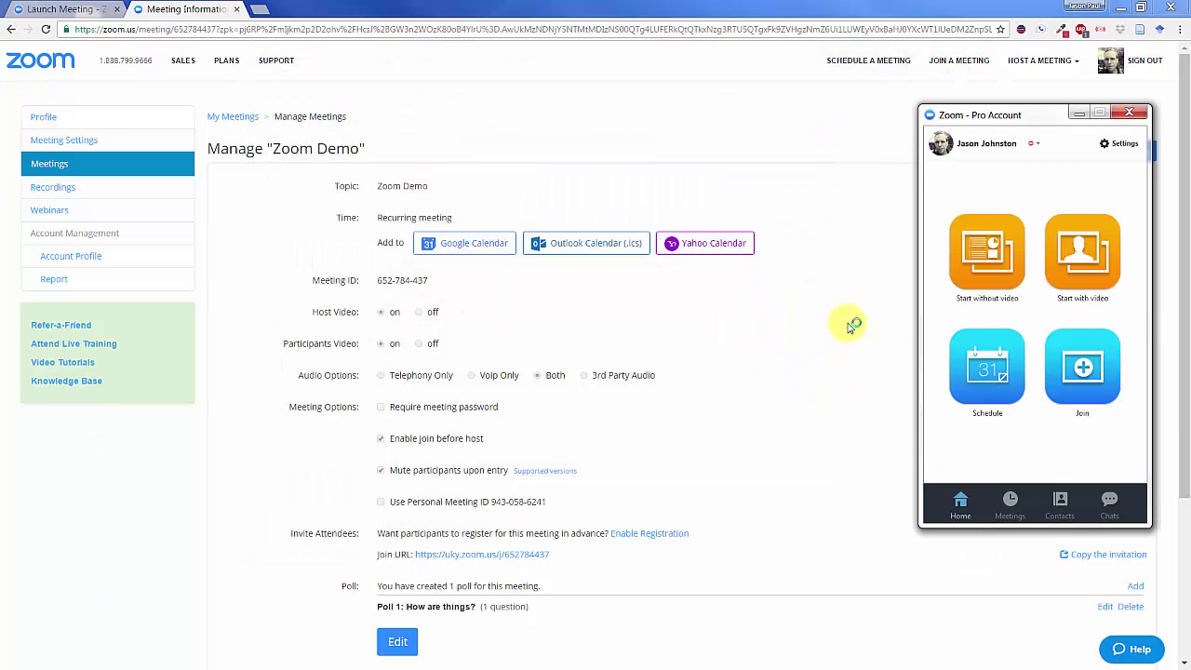
# Step: Look through the desktop client's upcoming meetings, contacts and chats, and return to its home view
pyautogui.moveTo(1017, 116); pyautogui.dragTo(842, 100)
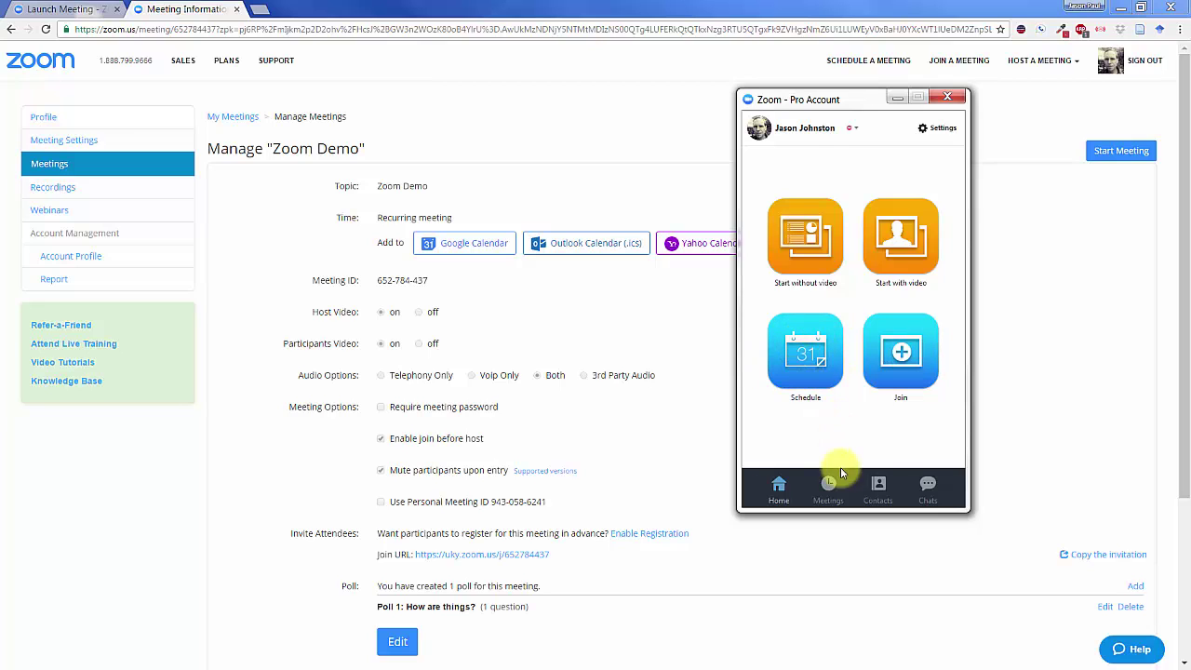
pyautogui.click(830, 488)
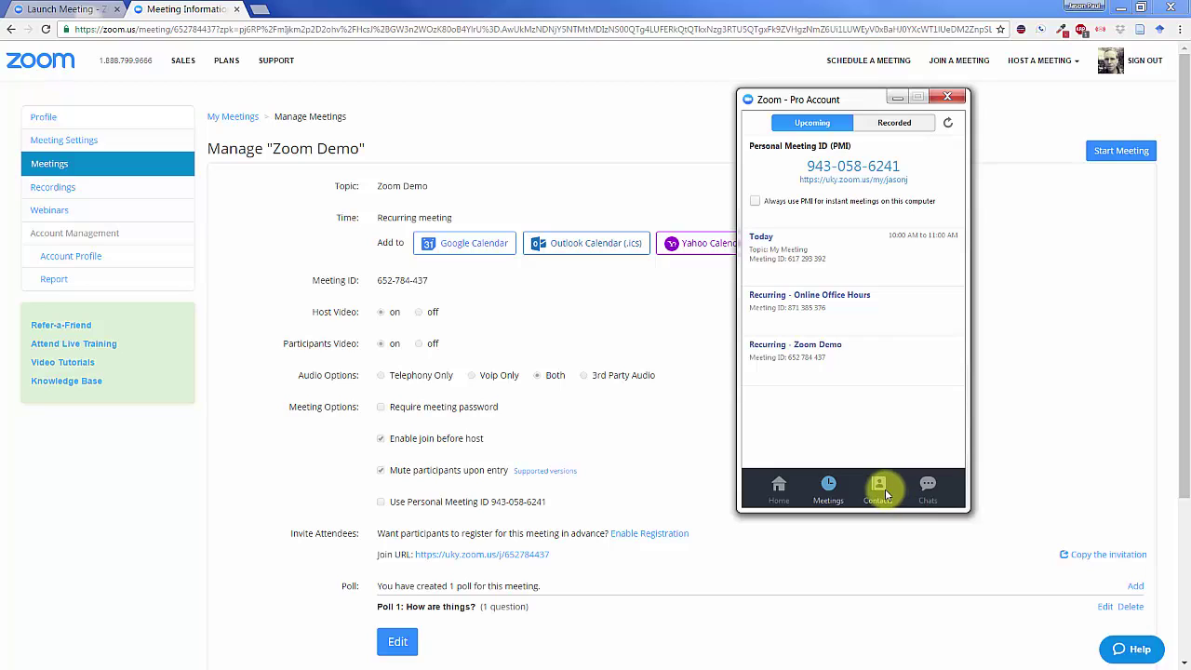
pyautogui.click(876, 490)
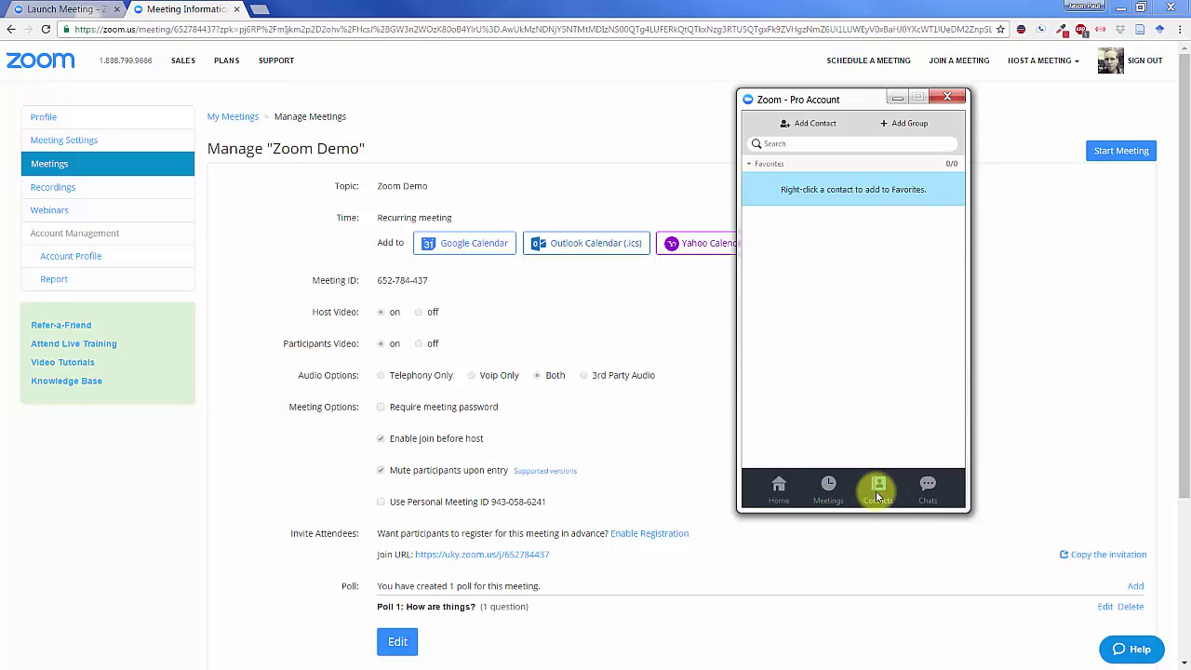
pyautogui.click(927, 488)
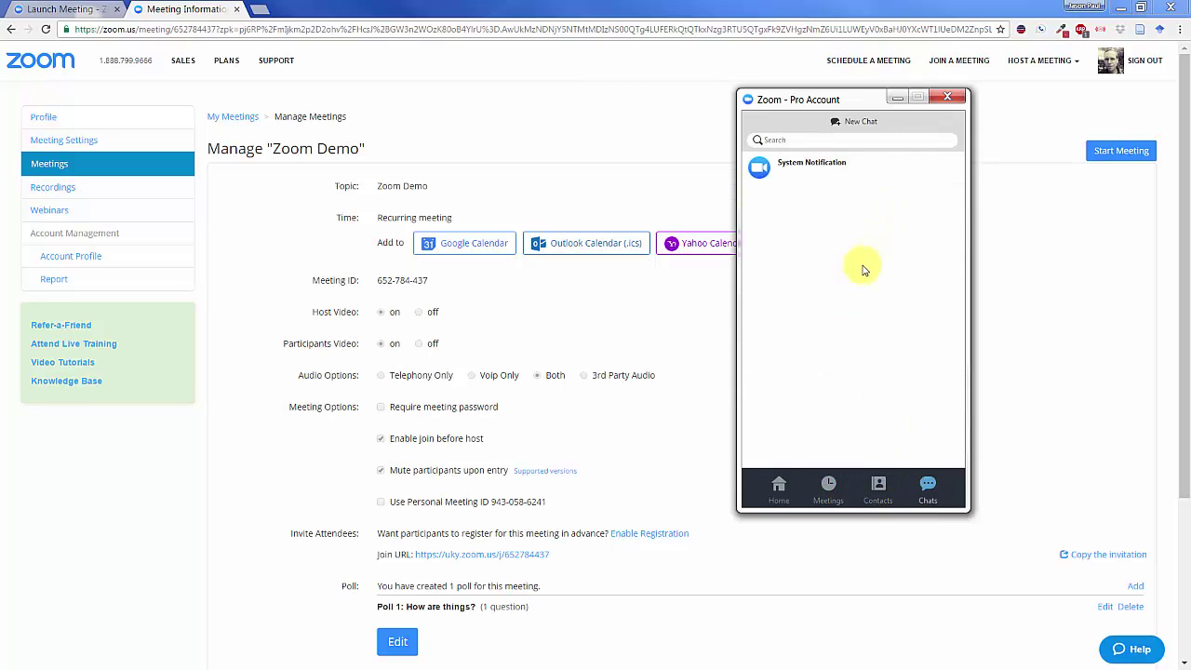
pyautogui.click(779, 484)
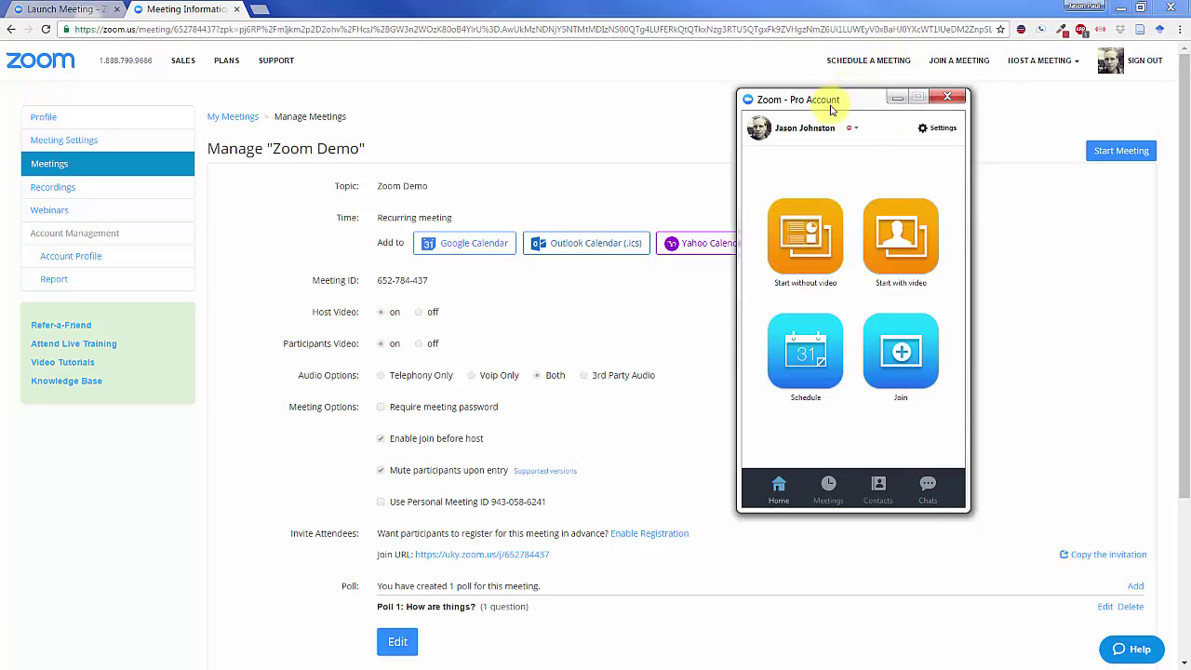
pyautogui.moveTo(843, 107); pyautogui.dragTo(1093, 102)
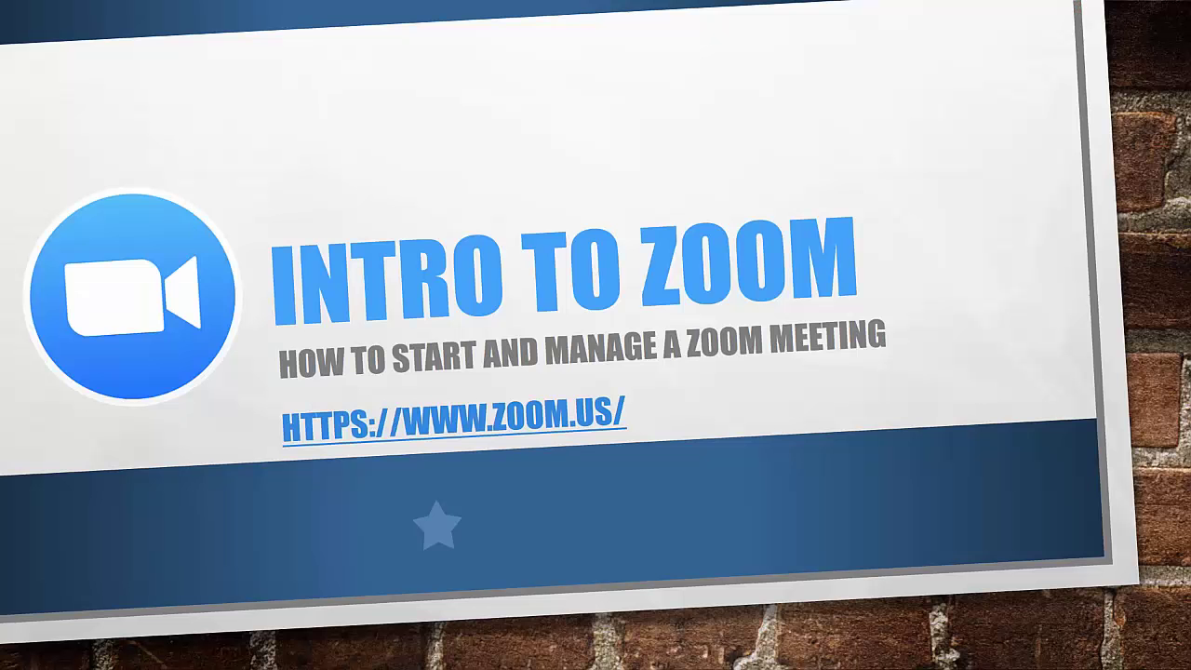